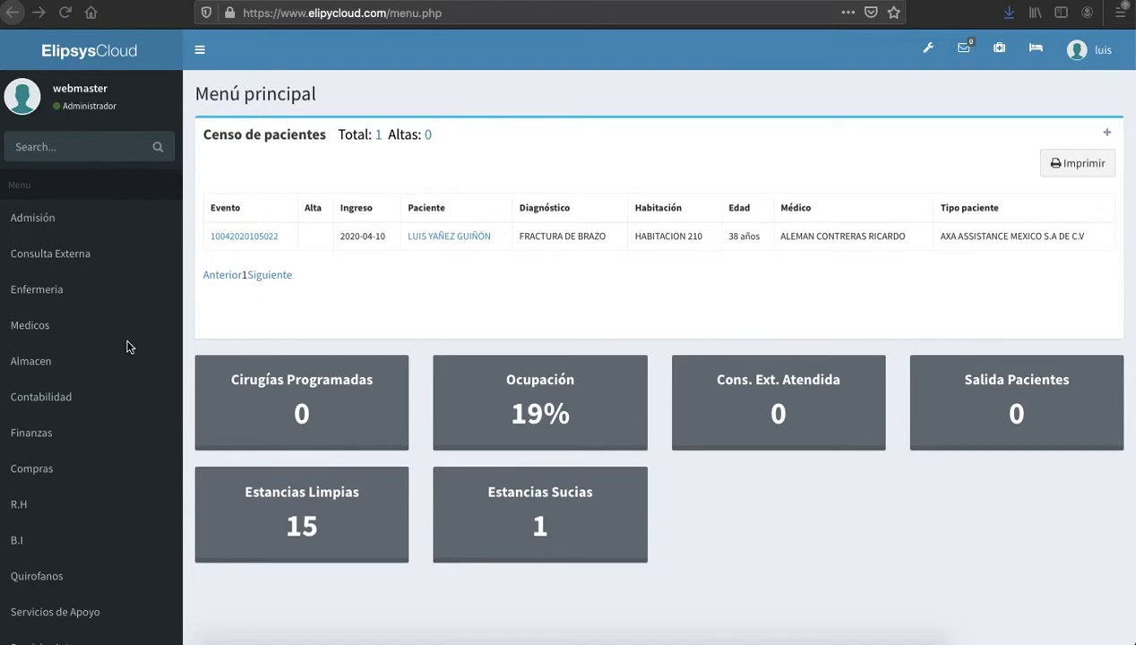
Open the Admisión module from the left sidebar
{"action": "left_click", "coordinate": [56, 224]}
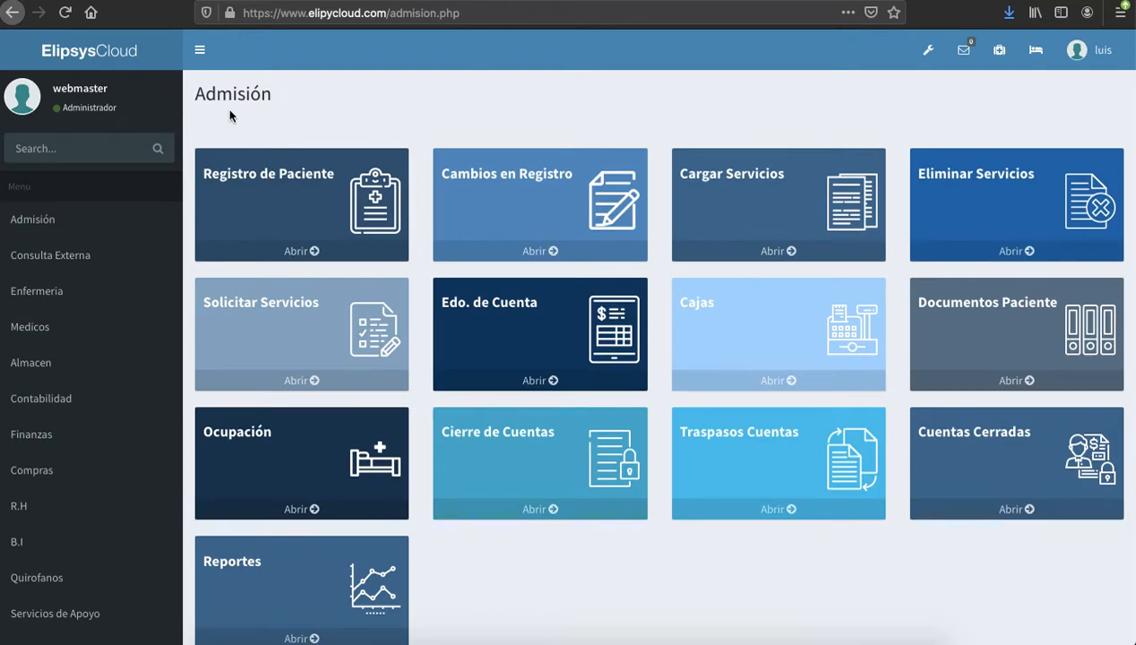
Open the Registro de Paciente form and enter a patient's name in the patient name search
{"action": "left_click", "coordinate": [267, 255]}
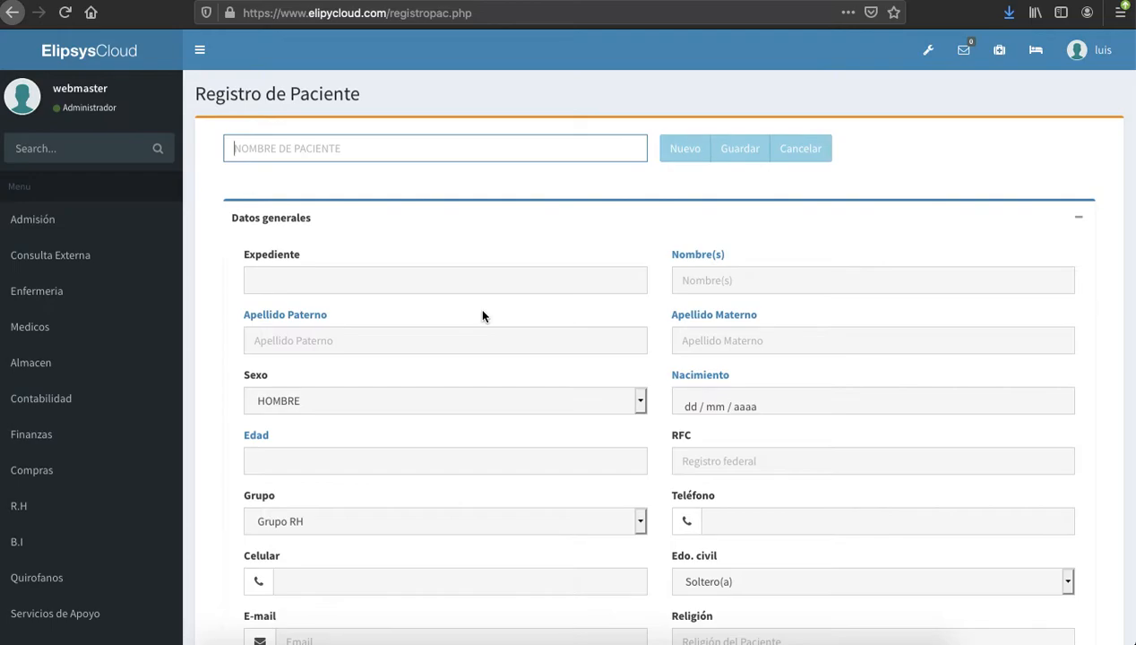
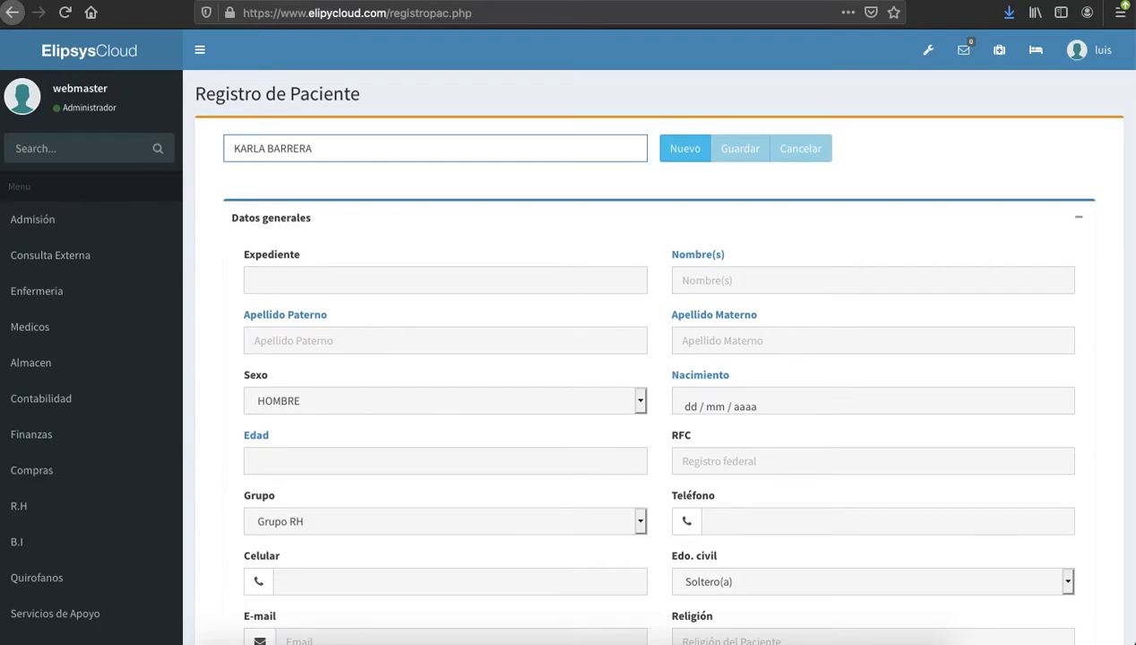
Start a new blank patient record and scroll down to the Datos generales fields
{"action": "left_click", "coordinate": [676, 148]}
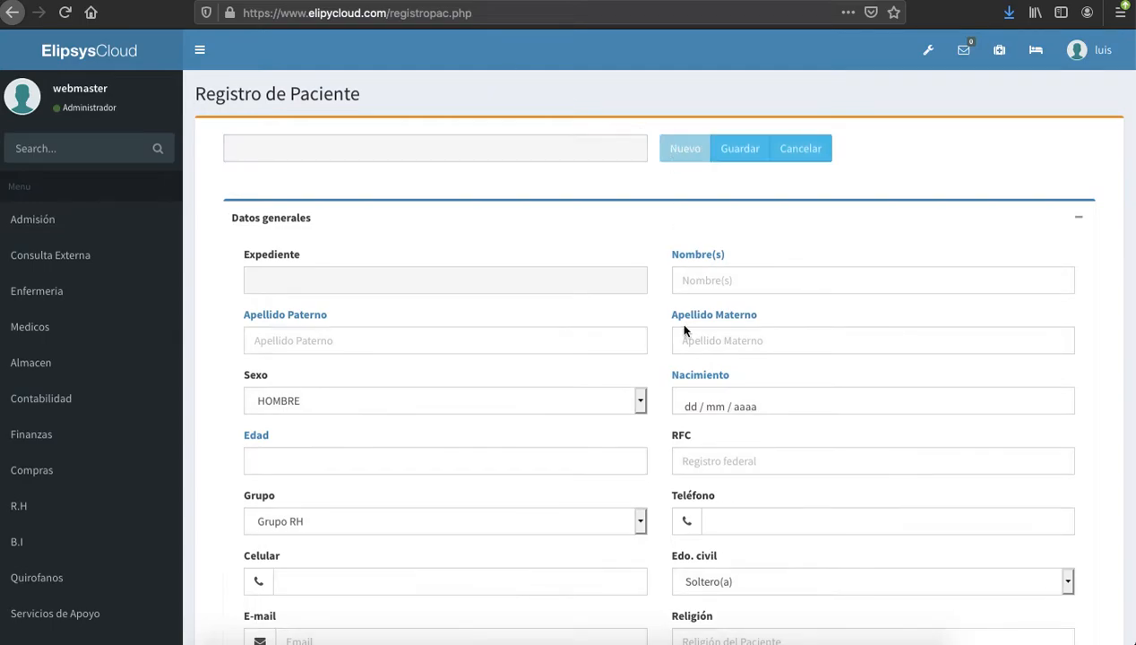
{"action": "scroll", "coordinate": [684, 342], "scroll_direction": "down", "scroll_amount": 1}
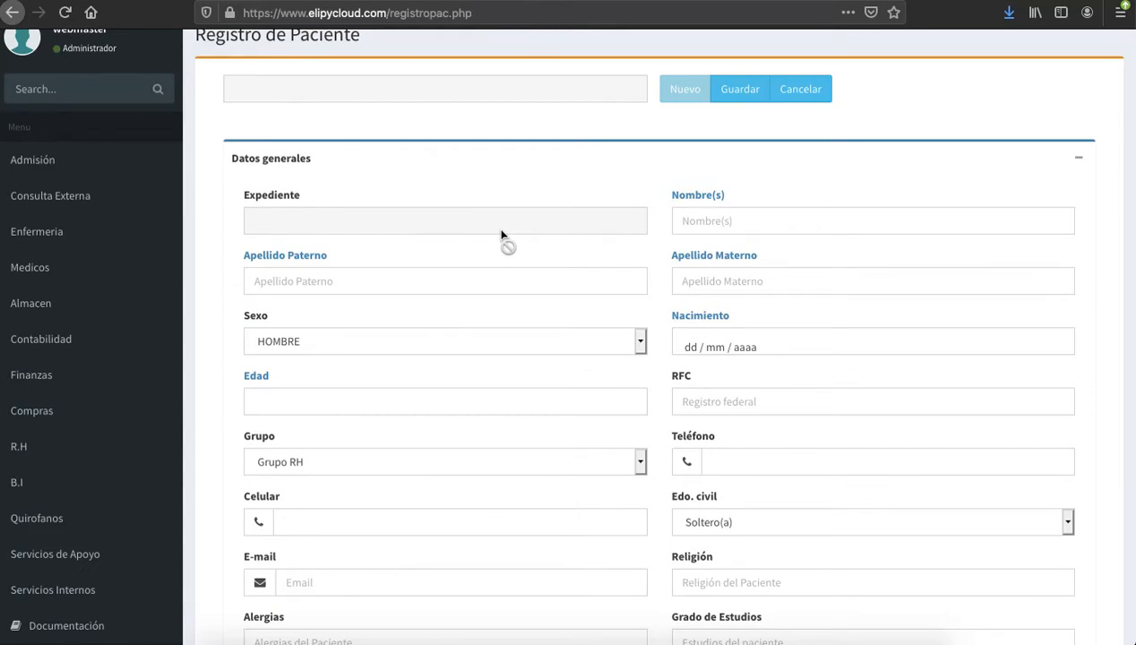
{"action": "scroll", "coordinate": [581, 273], "scroll_direction": "down", "scroll_amount": 2}
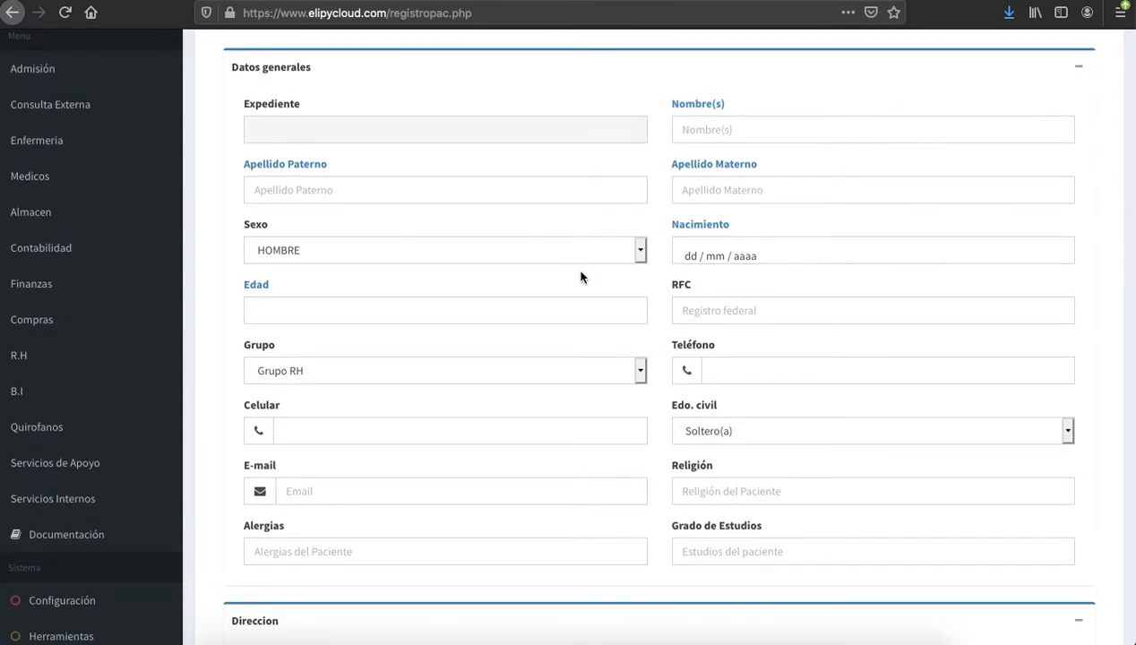
Fill the first name and both surnames from the autocomplete suggestions
{"action": "left_click", "coordinate": [767, 130]}
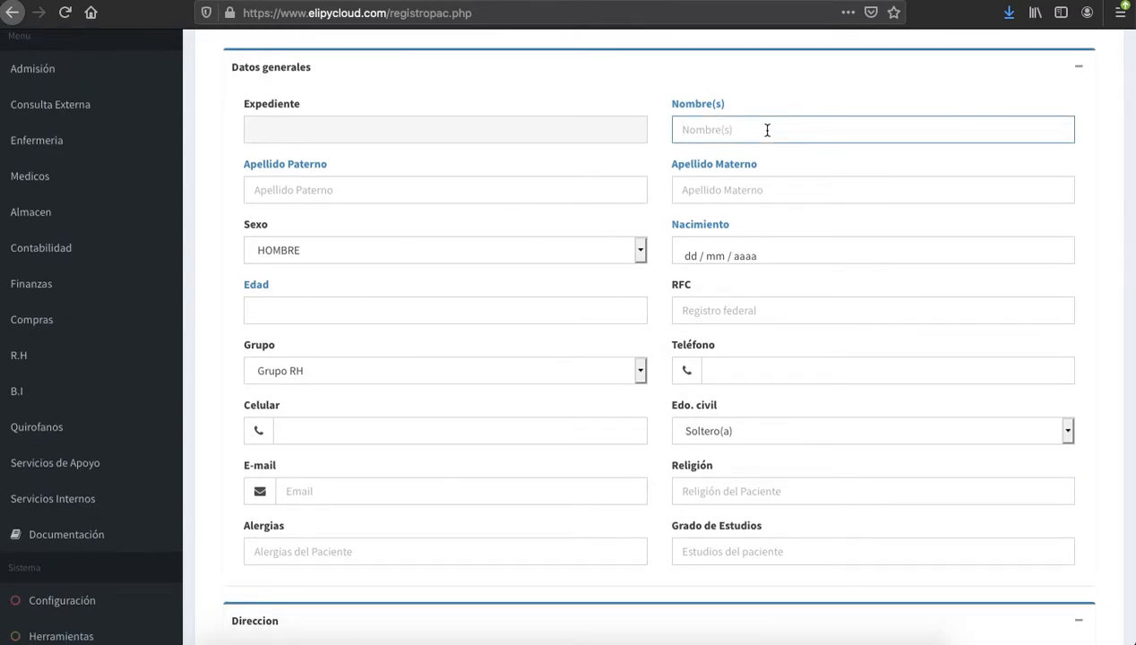
{"action": "key", "text": "Down"}
{"action": "key", "text": "Return"}
{"action": "key", "text": "Tab"}
{"action": "key", "text": "Down"}
{"action": "key", "text": "Down"}
{"action": "key", "text": "Return"}
{"action": "key", "text": "Tab"}
{"action": "key", "text": "Down"}
{"action": "key", "text": "Down"}
{"action": "key", "text": "Down"}
{"action": "key", "text": "Down"}
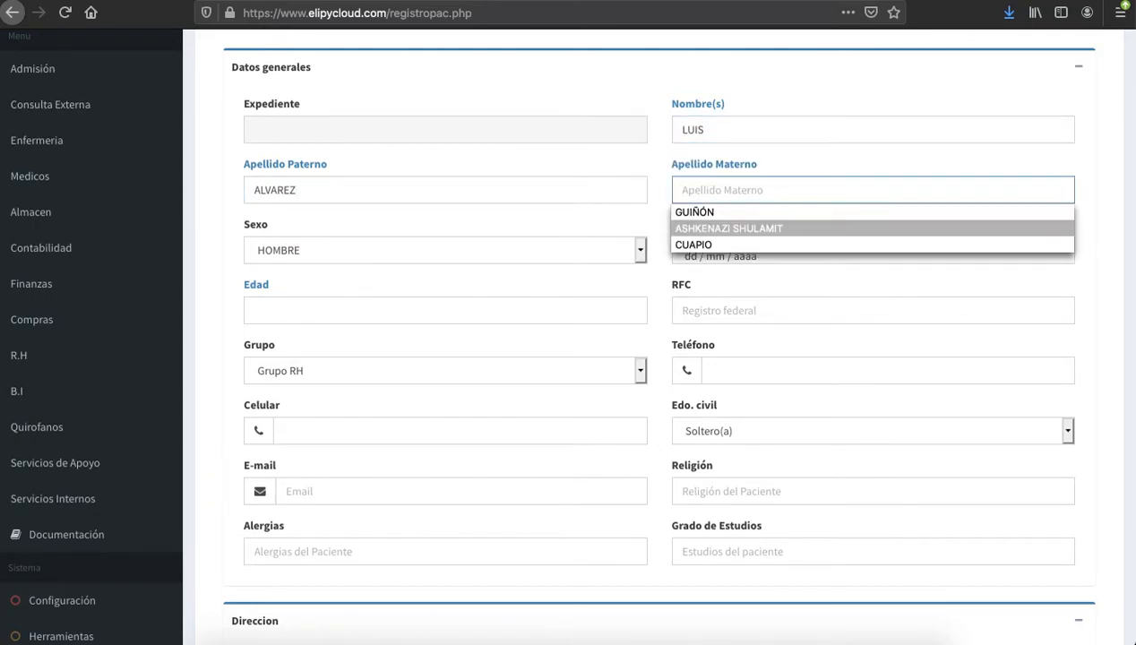
{"action": "key", "text": "Return"}
{"action": "key", "text": "Tab"}
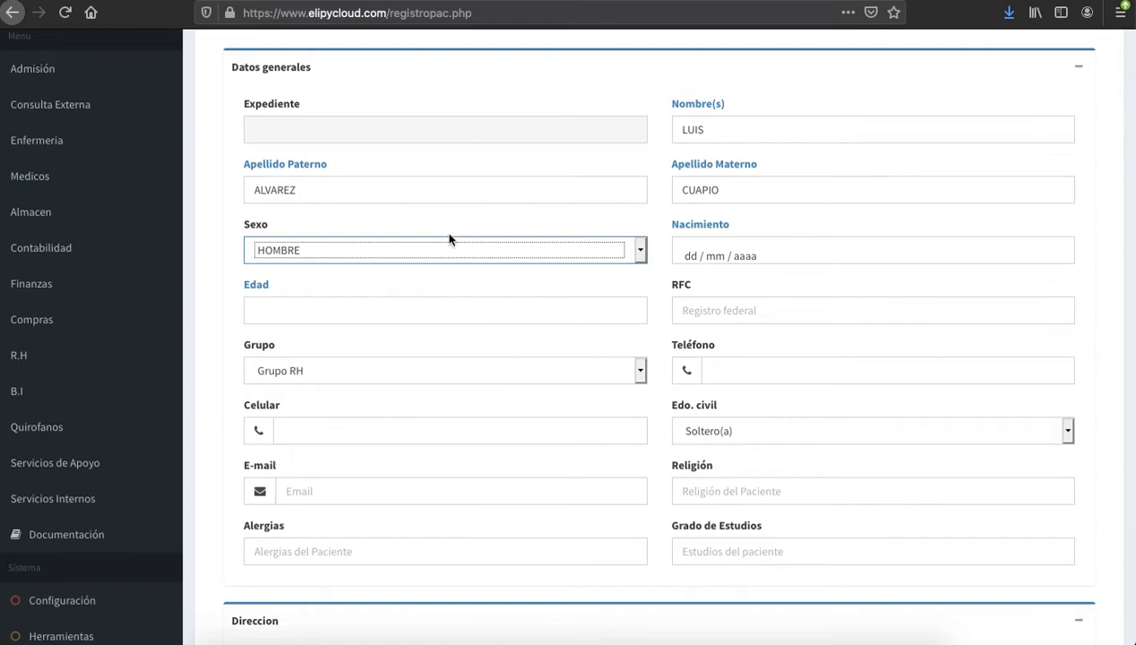
Enter birth date 01/02/1990 so age shows 30 años, and fill the RFC
{"action": "left_click", "coordinate": [689, 257]}
{"action": "type", "text": "01 / 02 / "}
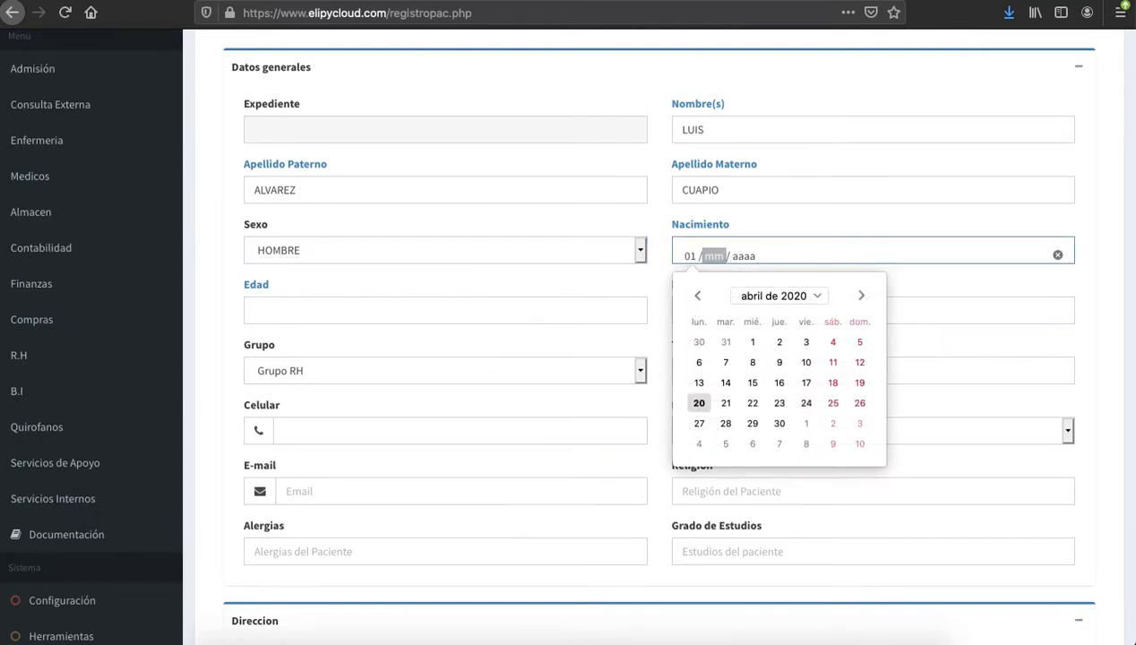
{"action": "type", "text": "1"}
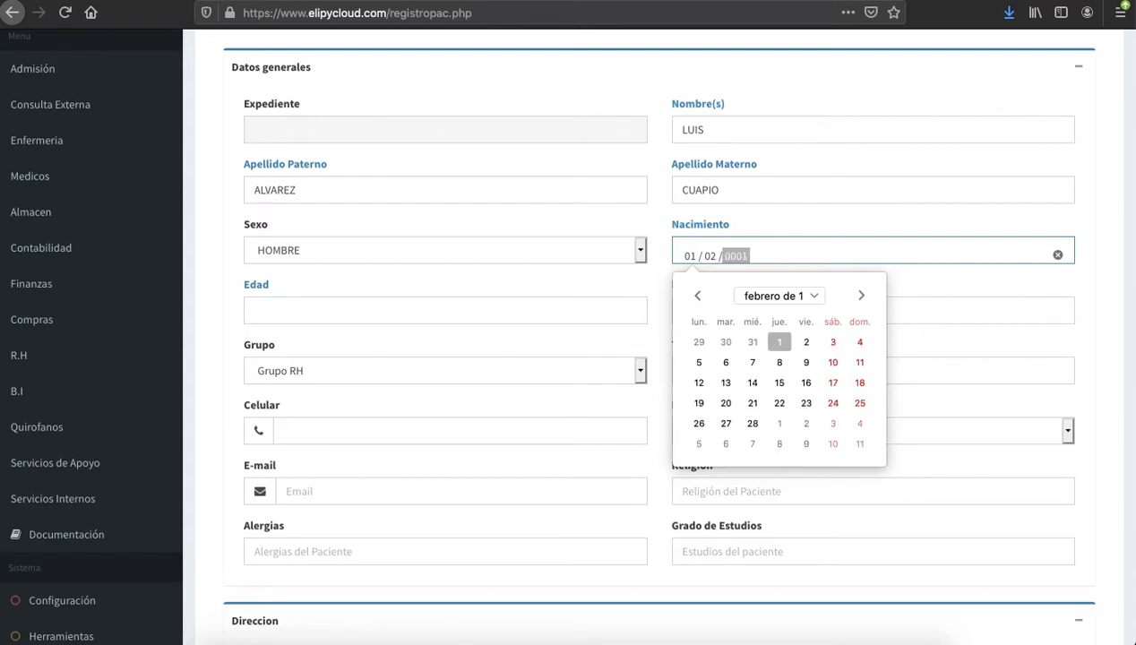
{"action": "type", "text": "990"}
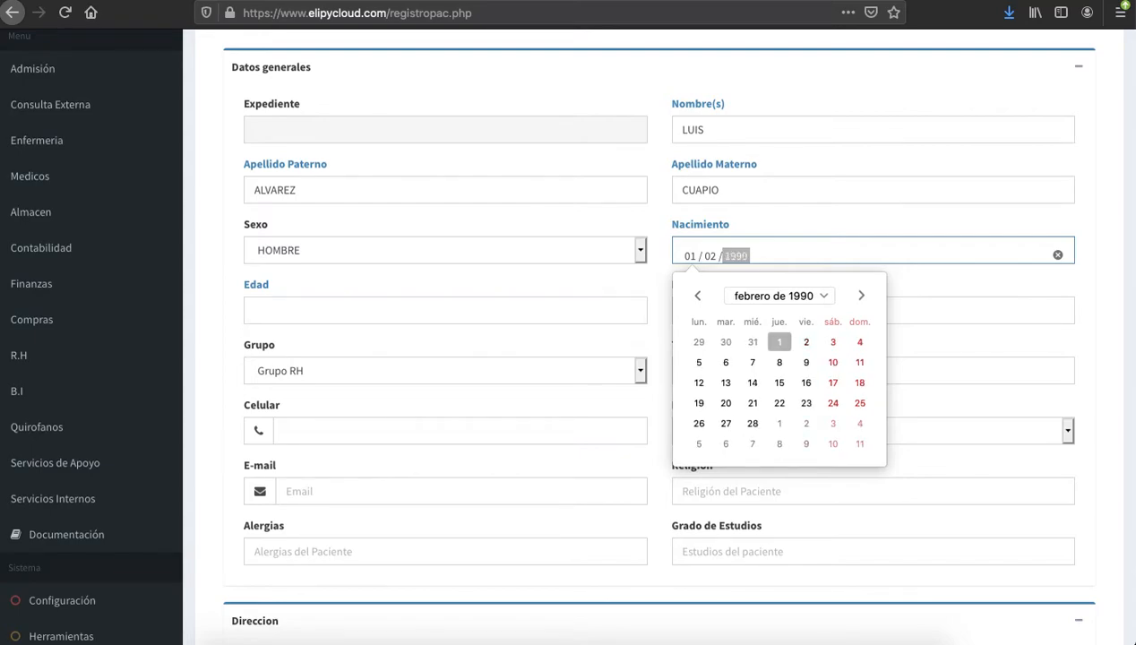
{"action": "key", "text": "Tab"}
{"action": "left_click", "coordinate": [500, 315]}
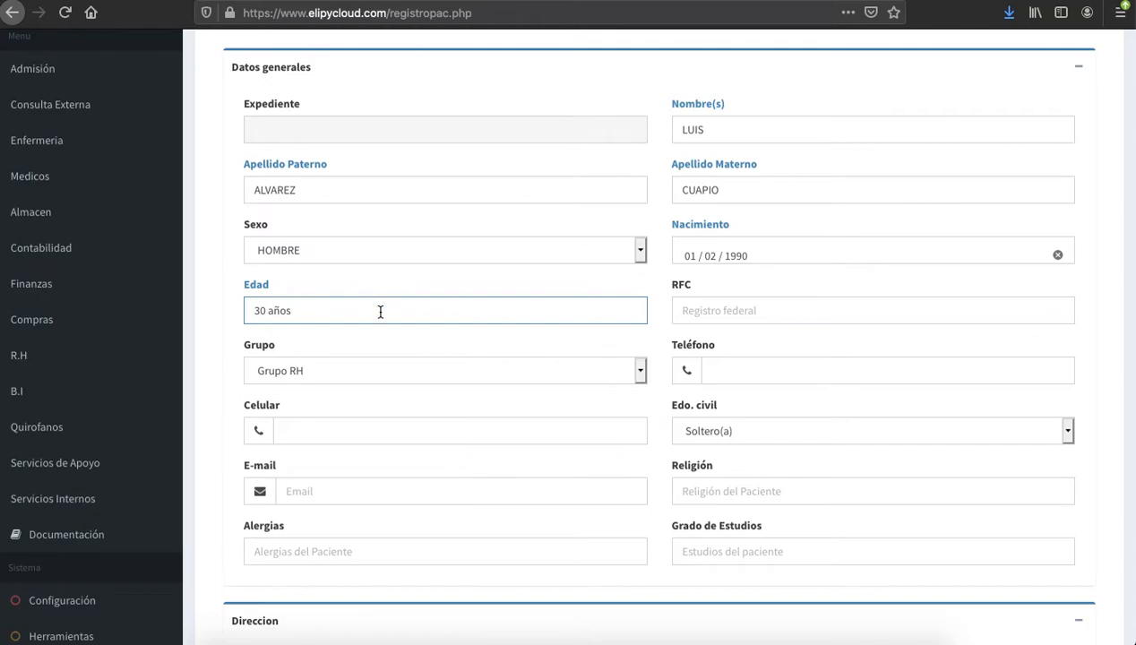
{"action": "left_click", "coordinate": [701, 310]}
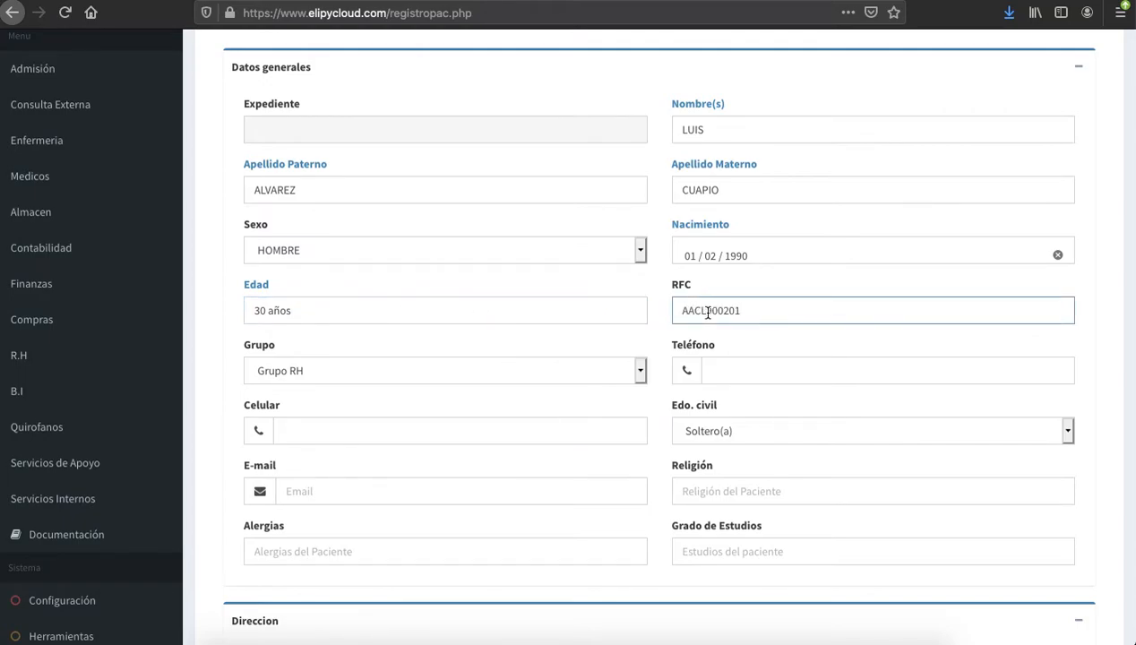
Fill the home phone, mobile number and e-mail from previously used values
{"action": "scroll", "coordinate": [794, 373], "scroll_direction": "down", "scroll_amount": 3}
{"action": "scroll", "coordinate": [795, 374], "scroll_direction": "down", "scroll_amount": 2}
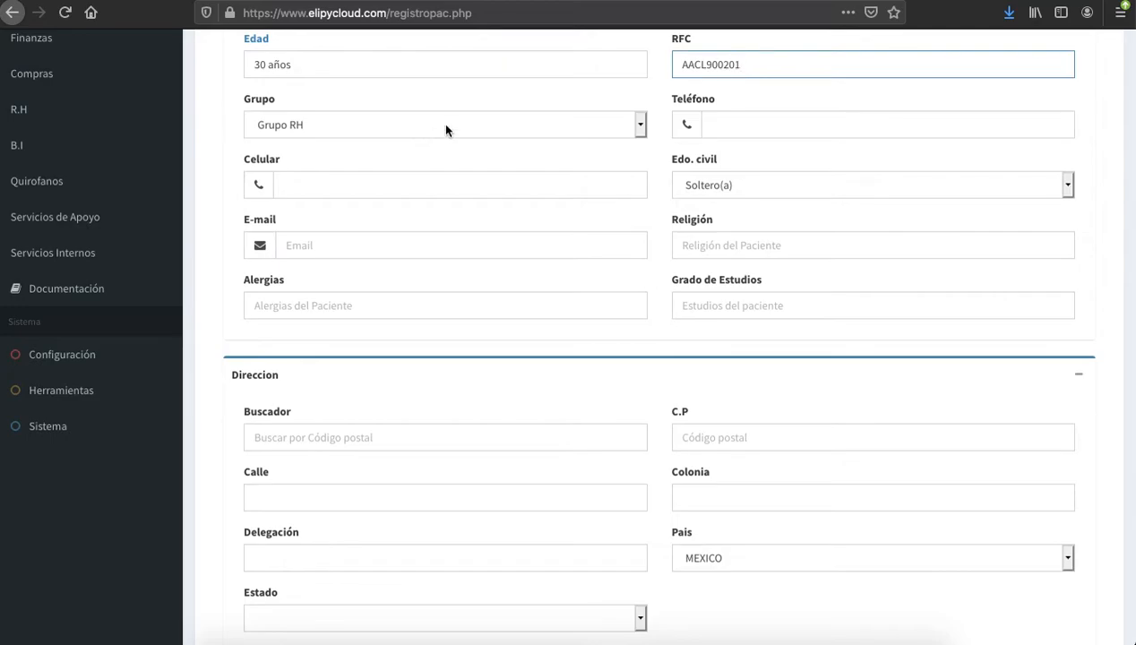
{"action": "left_click", "coordinate": [783, 132]}
{"action": "key", "text": "Down"}
{"action": "key", "text": "Down"}
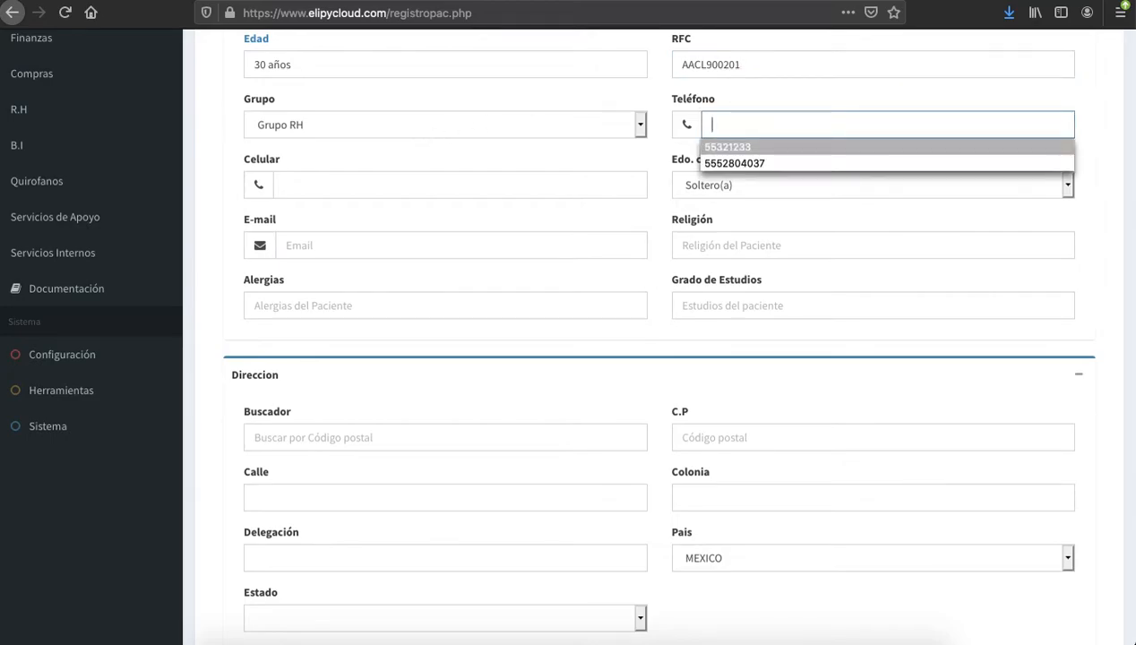
{"action": "key", "text": "Return"}
{"action": "key", "text": "Tab"}
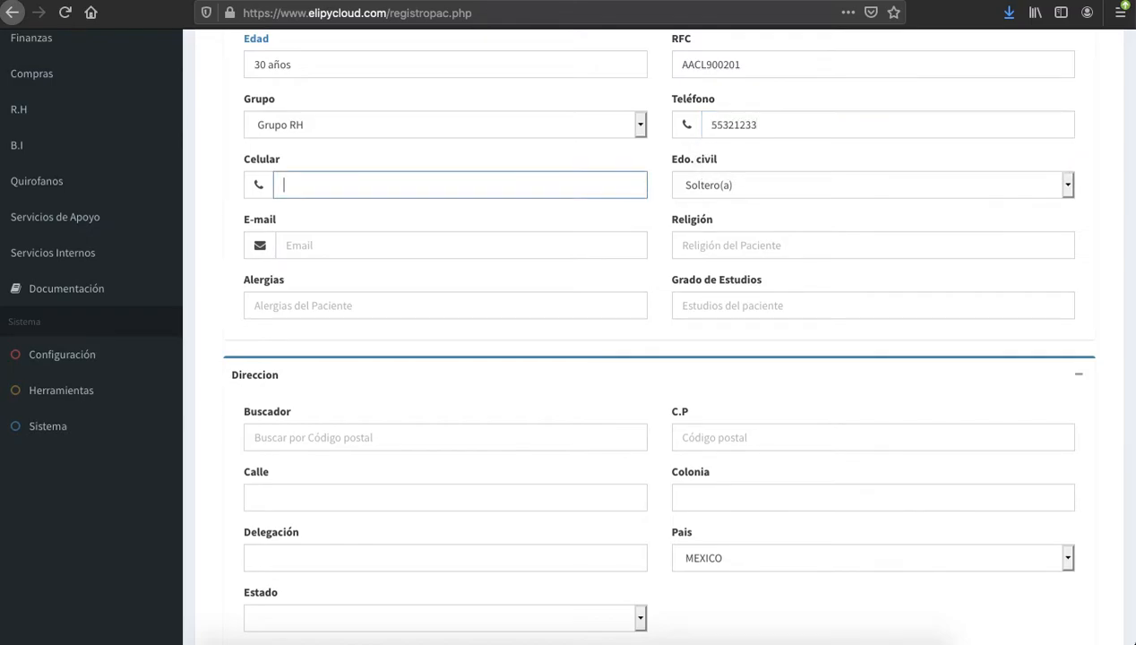
{"action": "key", "text": "Down"}
{"action": "key", "text": "Down"}
{"action": "key", "text": "Return"}
{"action": "key", "text": "Tab"}
{"action": "key", "text": "Tab"}
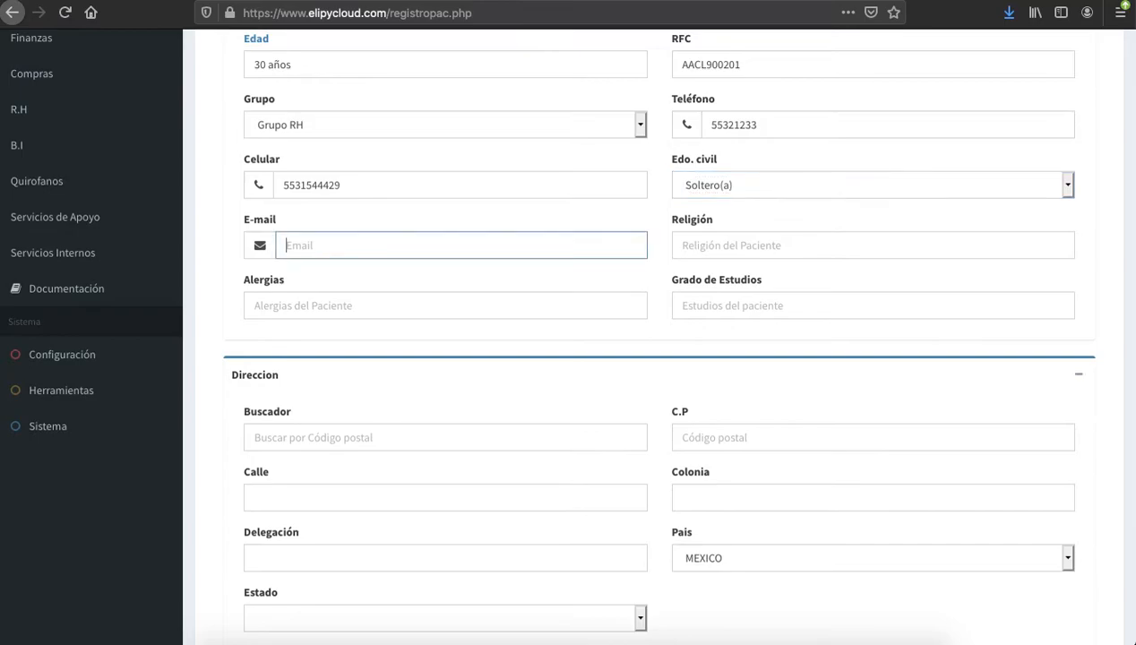
{"action": "key", "text": "Down"}
{"action": "key", "text": "Down"}
{"action": "key", "text": "Down"}
{"action": "key", "text": "Down"}
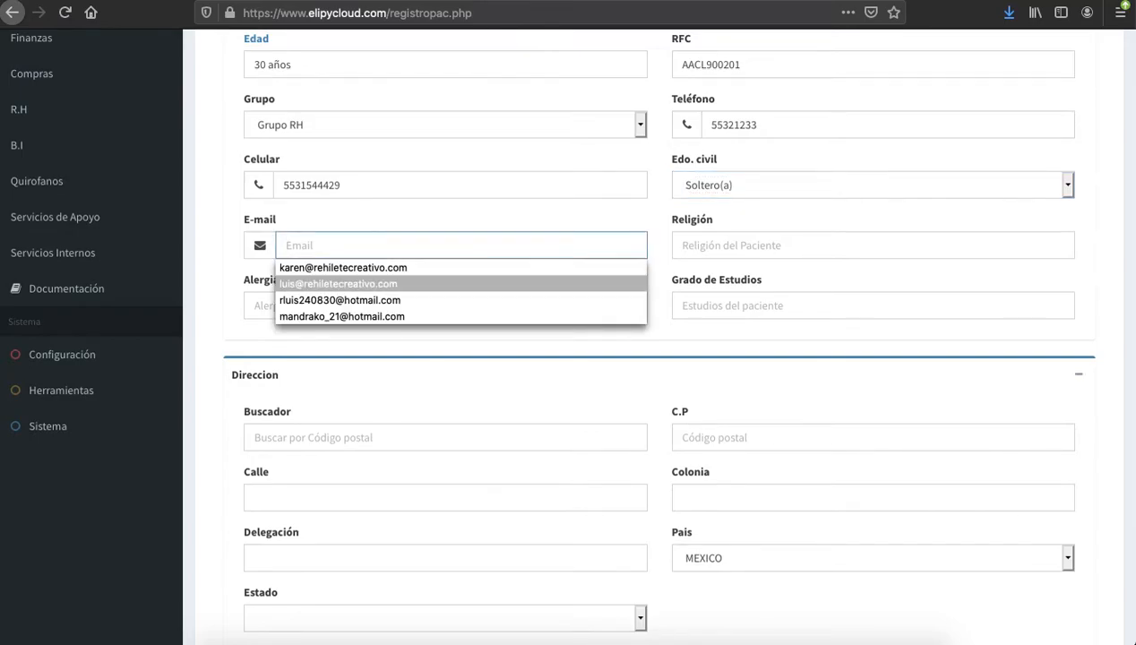
{"action": "key", "text": "Return"}
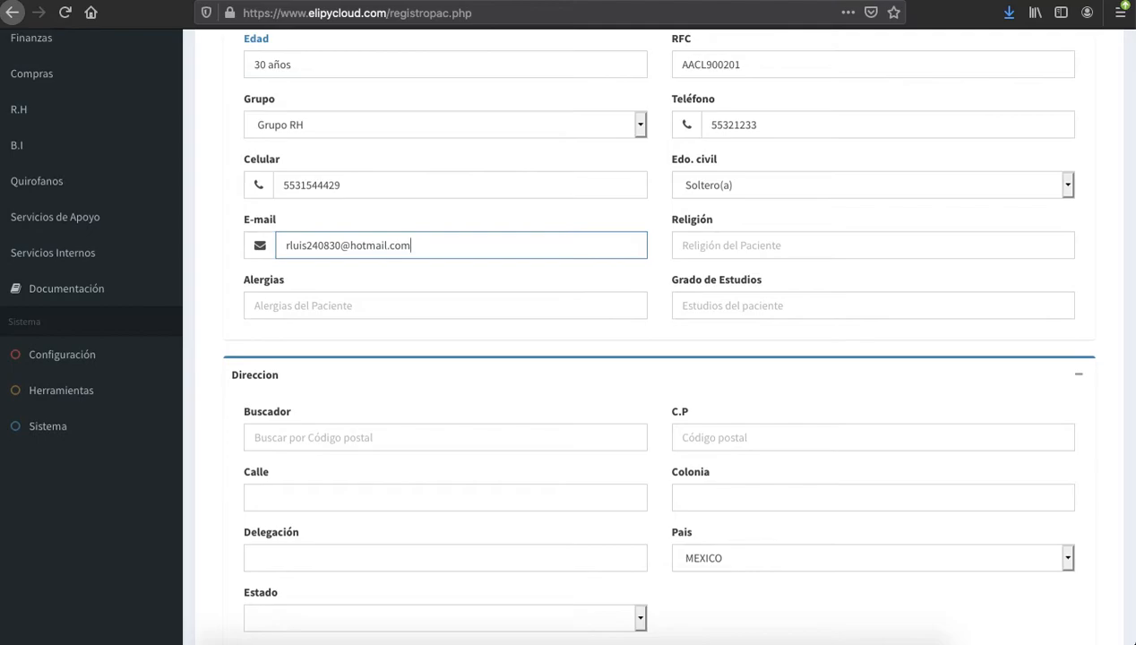
Set religion to JUDAISMO, allergies to NEGADAS and education level to PROFESIONAL
{"action": "key", "text": "Tab"}
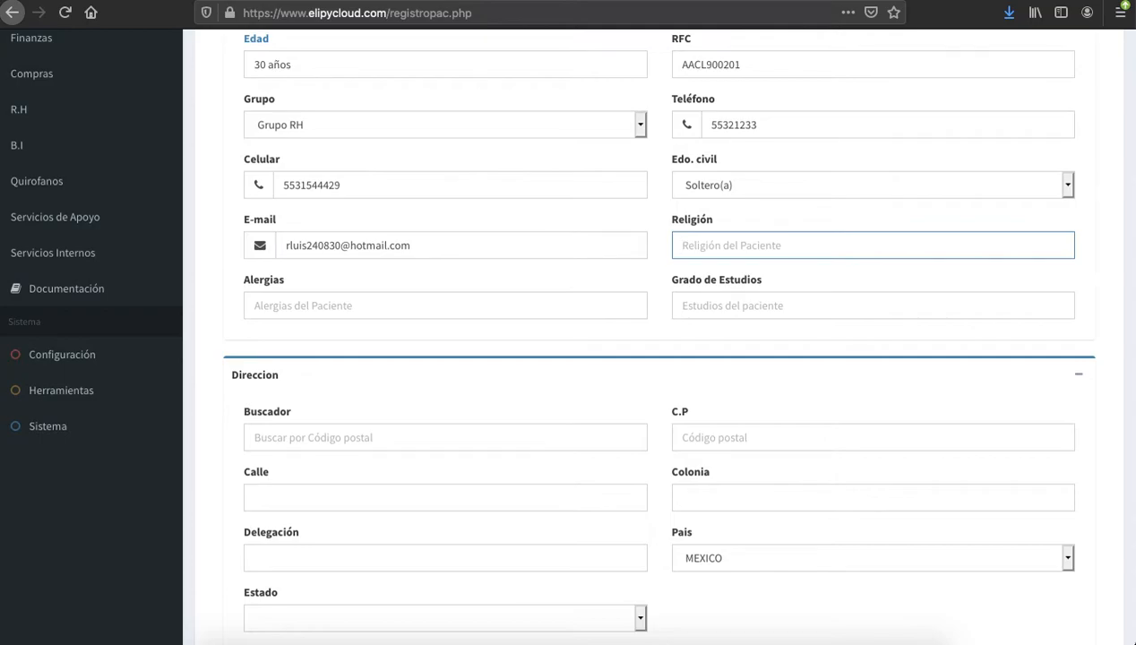
{"action": "key", "text": "Down"}
{"action": "key", "text": "Down"}
{"action": "key", "text": "Down"}
{"action": "key", "text": "Down"}
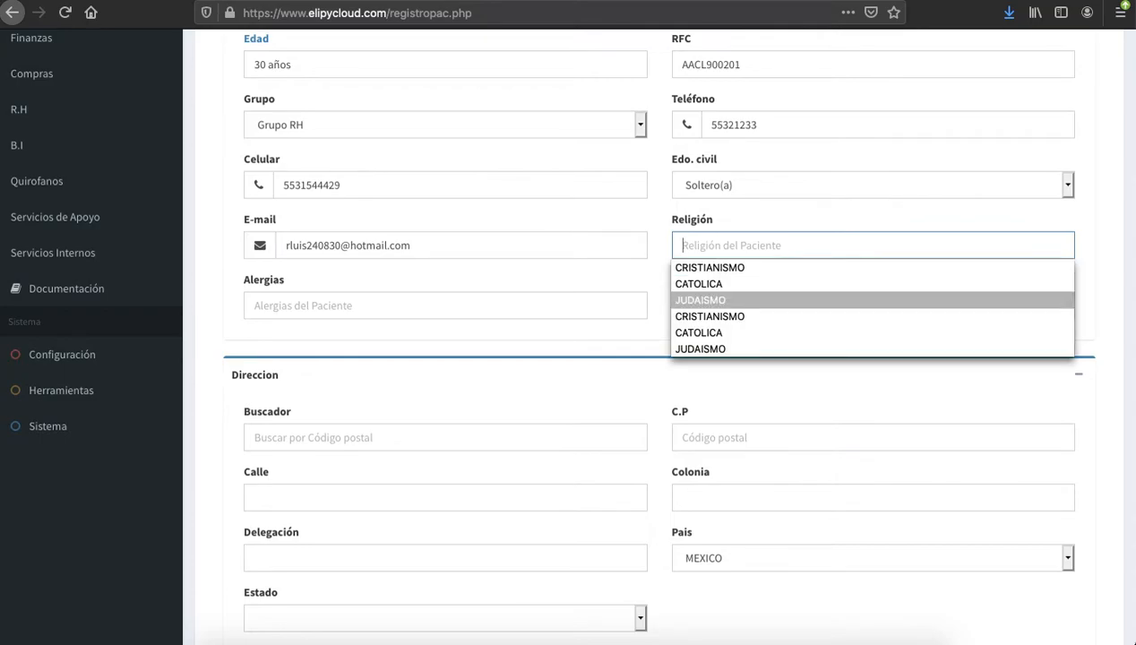
{"action": "key", "text": "Return"}
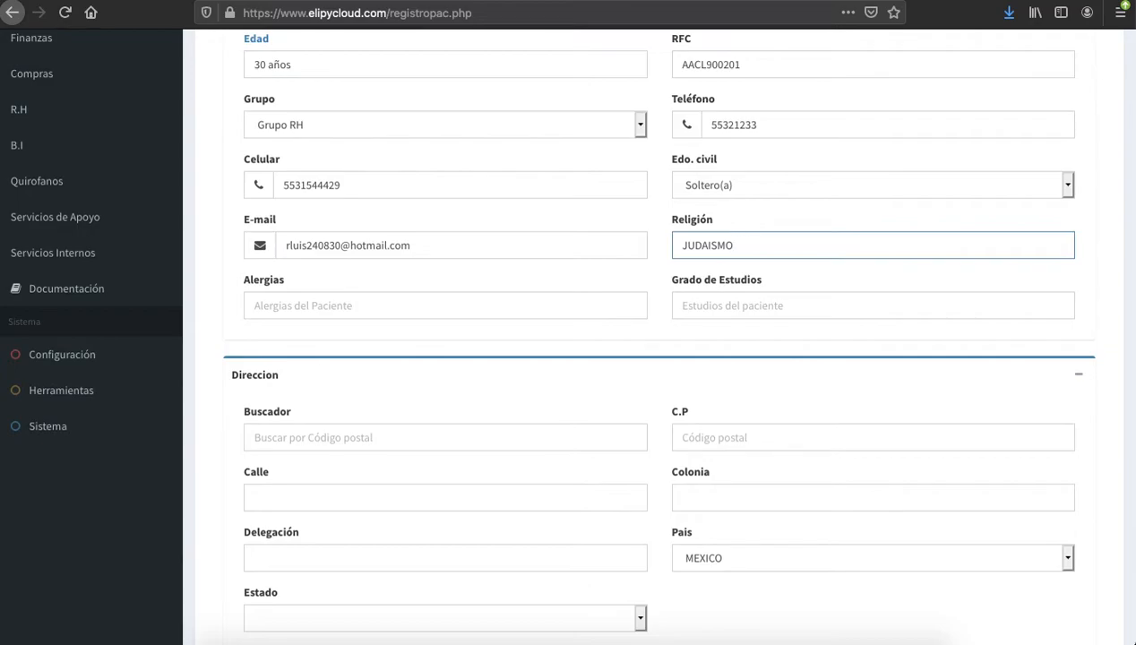
{"action": "key", "text": "Tab"}
{"action": "key", "text": "Down"}
{"action": "key", "text": "Down"}
{"action": "key", "text": "Return"}
{"action": "key", "text": "Tab"}
{"action": "key", "text": "Down"}
{"action": "key", "text": "Down"}
{"action": "key", "text": "Return"}
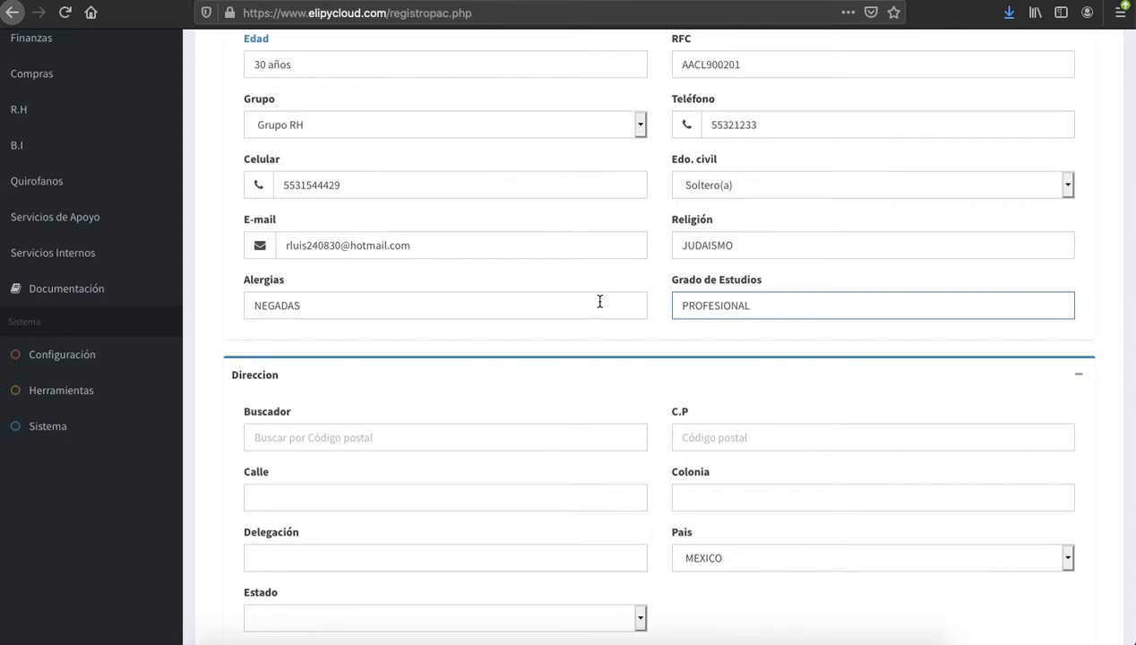
Search the patient's postal code and pick the matching Jalisco result to fill colonia and municipality
{"action": "scroll", "coordinate": [600, 301], "scroll_direction": "down", "scroll_amount": 3}
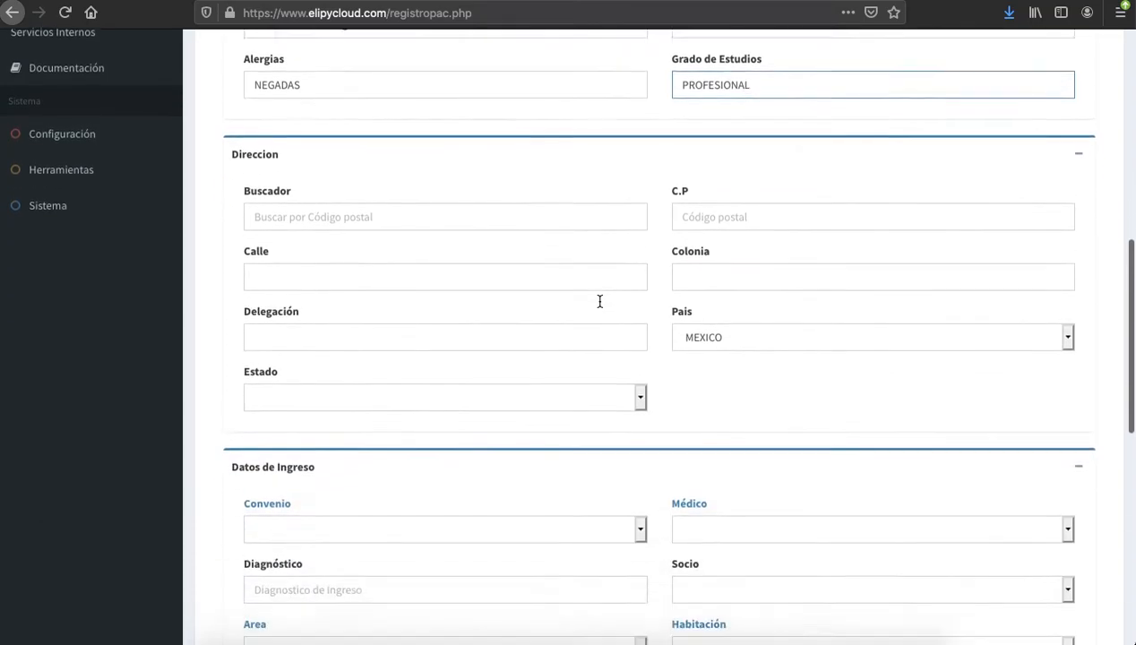
{"action": "left_click", "coordinate": [594, 197]}
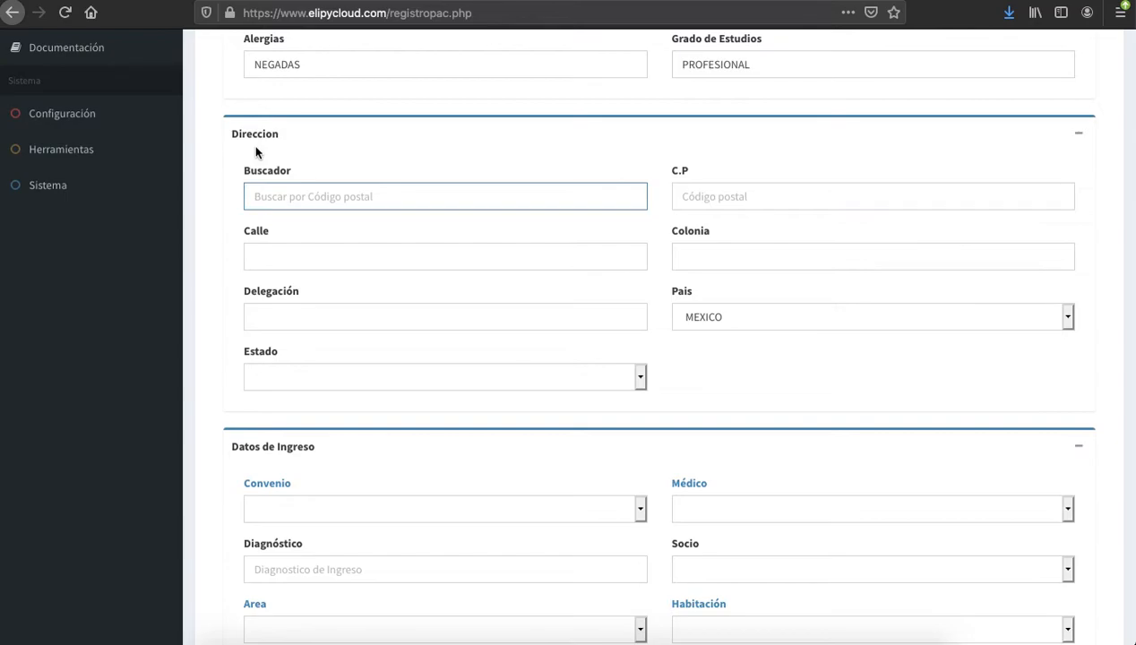
{"action": "type", "text": "53"}
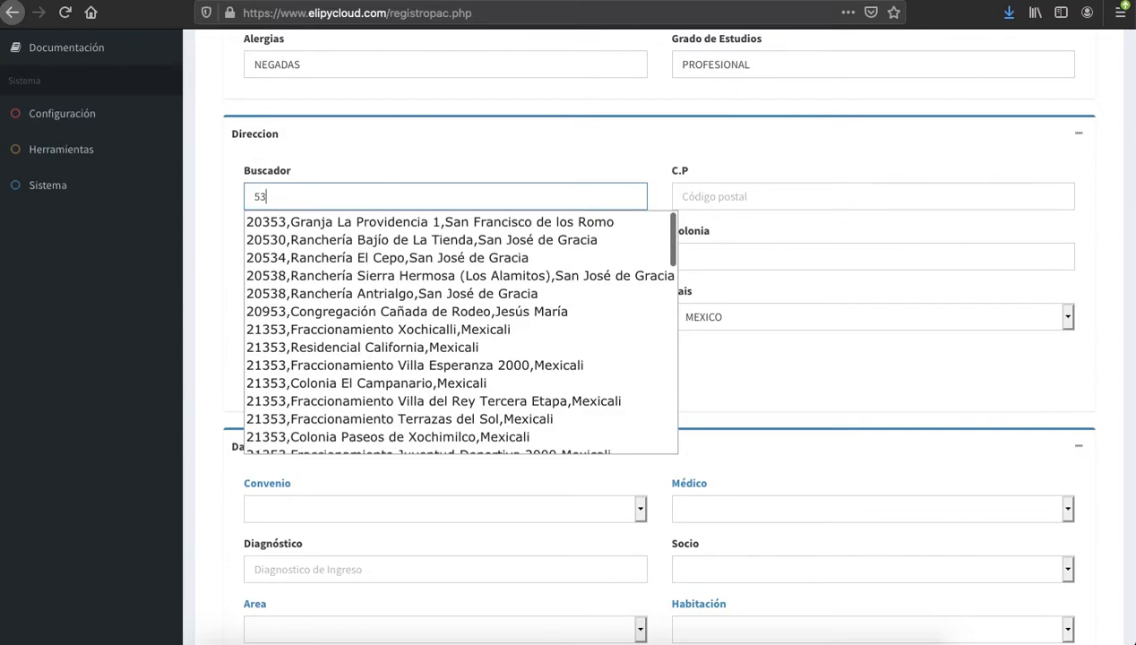
{"action": "key", "text": "BackSpace"}
{"action": "type", "text": "4742"}
{"action": "key", "text": "BackSpace"}
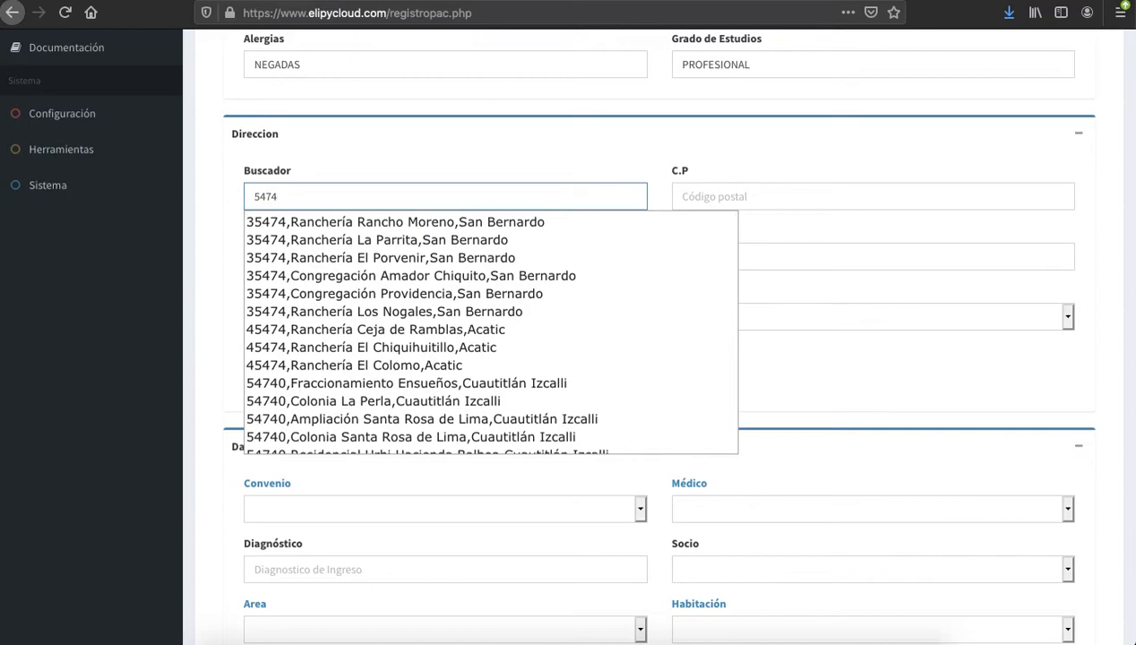
{"action": "left_click", "coordinate": [464, 329]}
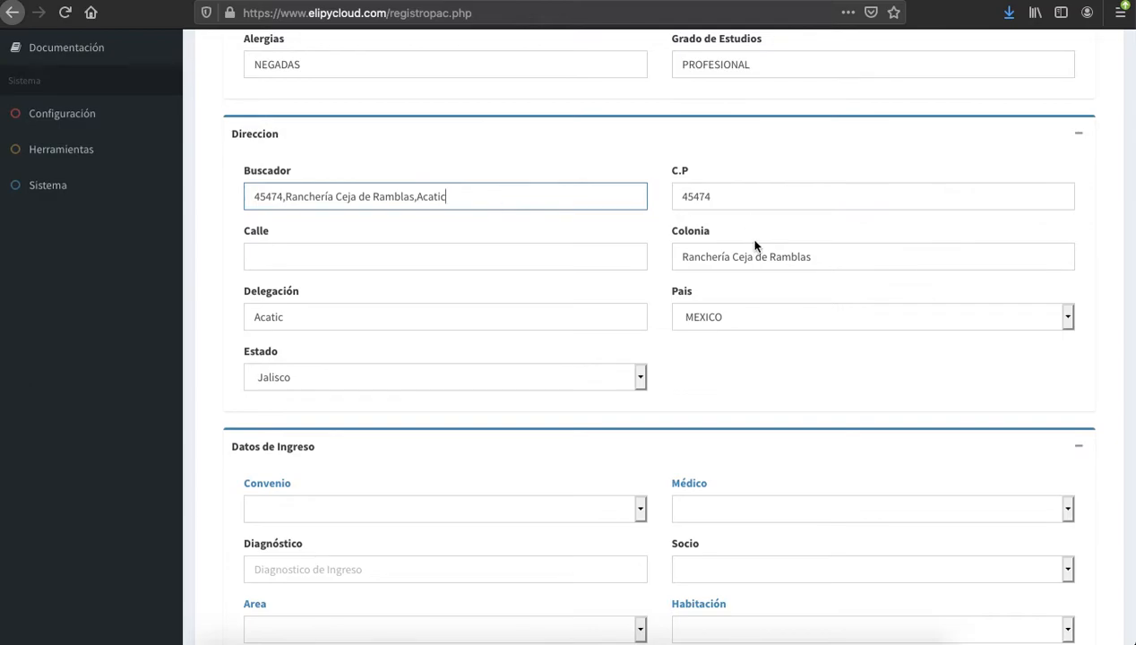
Enter the patient's street and house number in the Calle field
{"action": "left_click", "coordinate": [383, 245]}
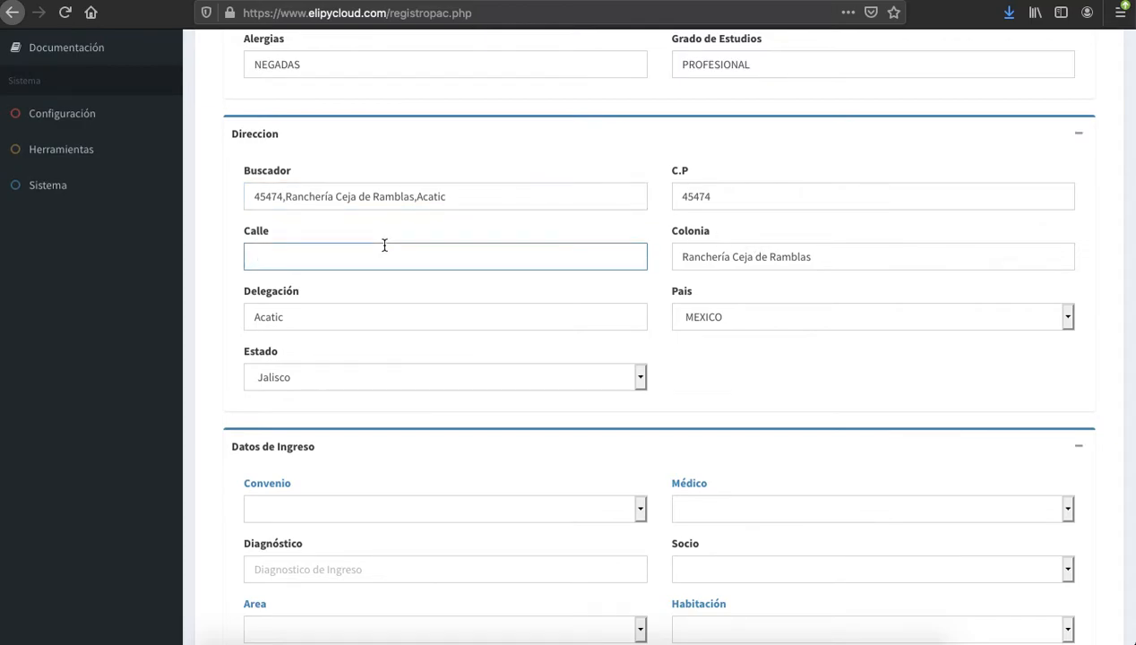
{"action": "type", "text": "#"}
{"action": "key", "text": "BackSpace"}
Choose PARTICULAR HOSP as the Convenio in Datos de Ingreso
{"action": "scroll", "coordinate": [398, 319], "scroll_direction": "down", "scroll_amount": 9}
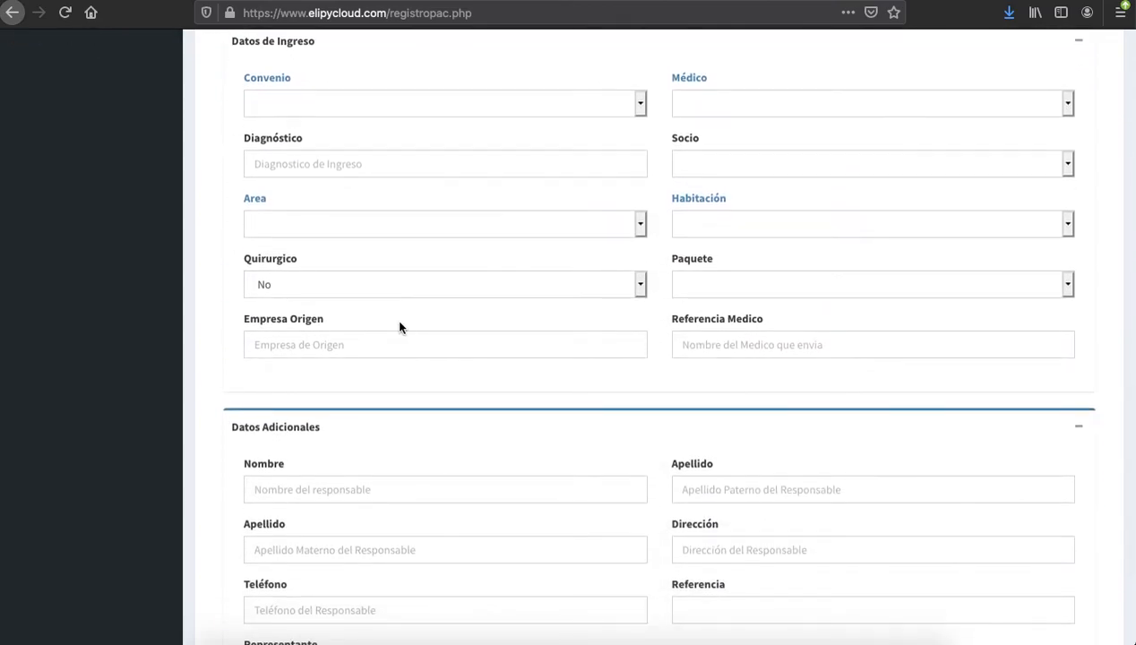
{"action": "scroll", "coordinate": [398, 325], "scroll_direction": "up", "scroll_amount": 1}
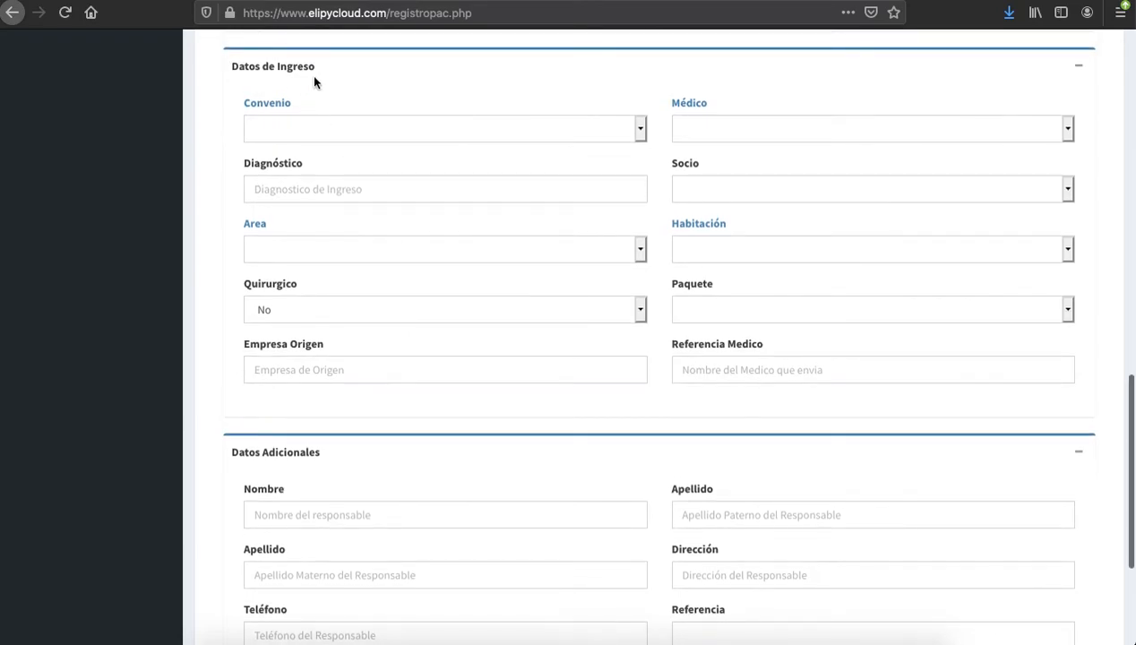
{"action": "left_click", "coordinate": [473, 133]}
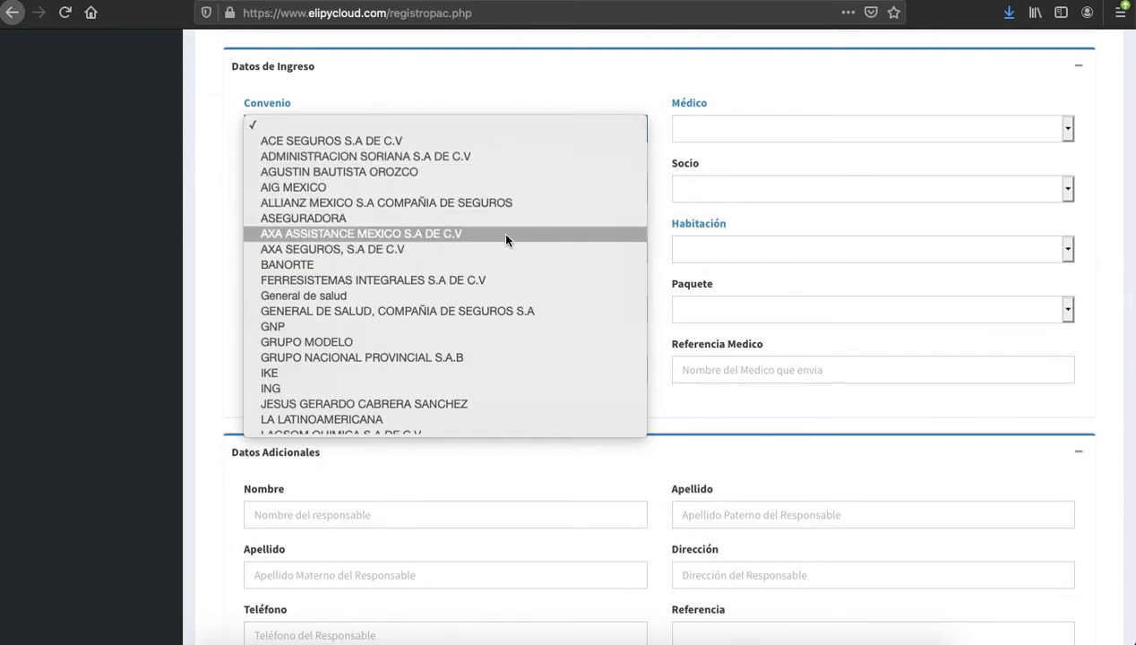
{"action": "scroll", "coordinate": [525, 307], "scroll_direction": "down", "scroll_amount": 5}
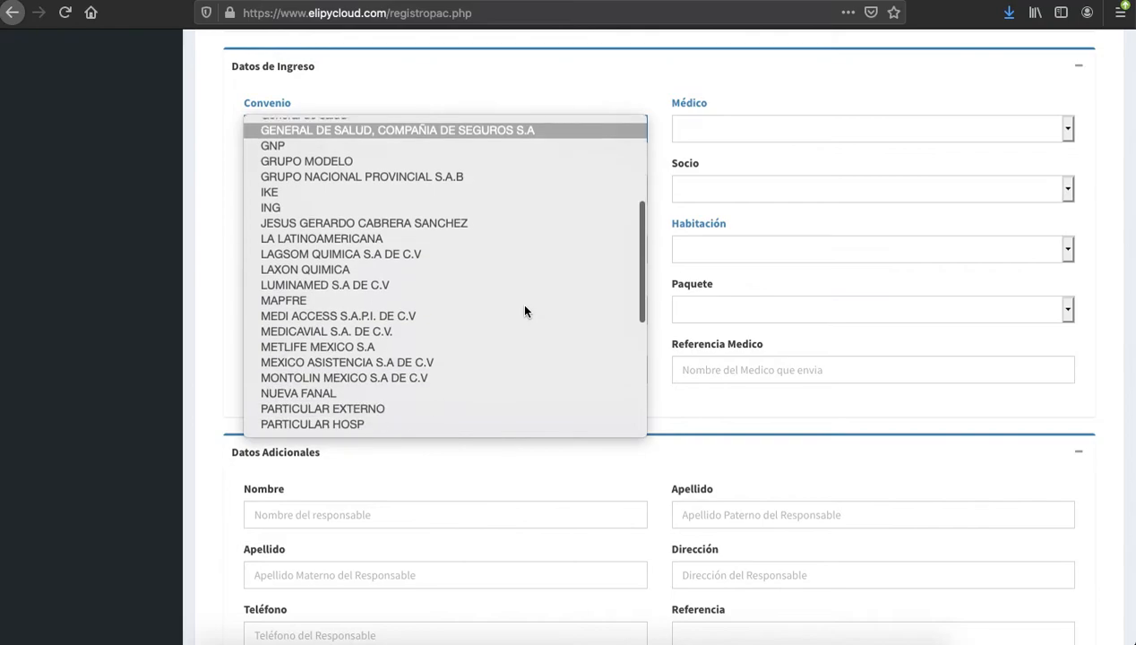
{"action": "scroll", "coordinate": [525, 311], "scroll_direction": "down", "scroll_amount": 4}
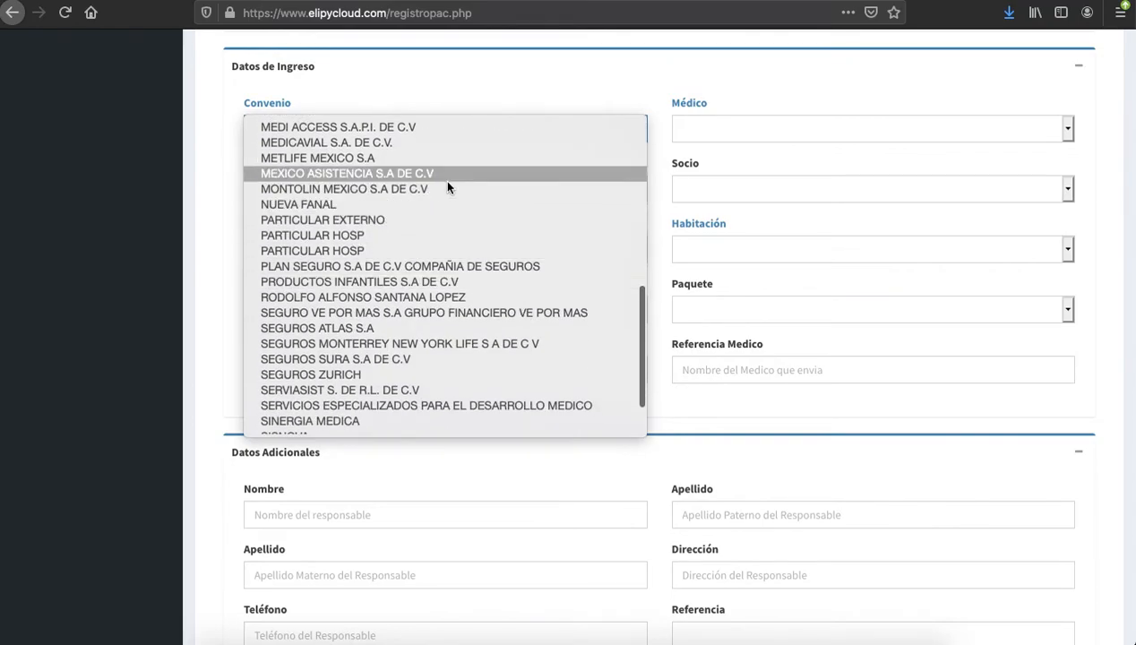
{"action": "left_click", "coordinate": [411, 236]}
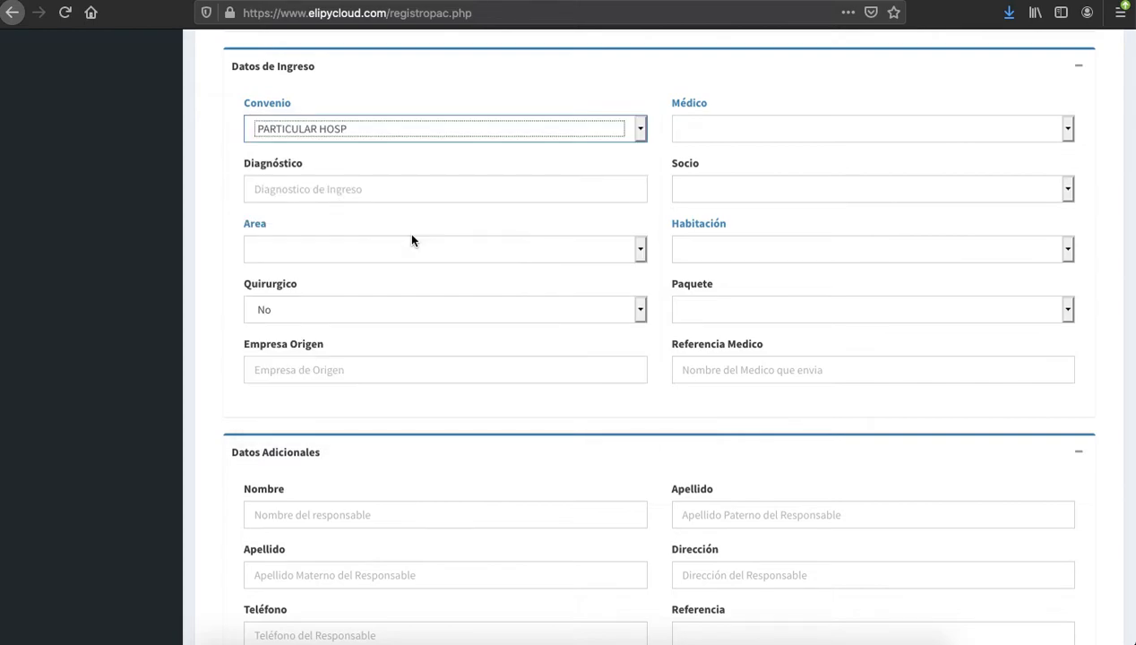
{"action": "scroll", "coordinate": [586, 209], "scroll_direction": "up", "scroll_amount": 1}
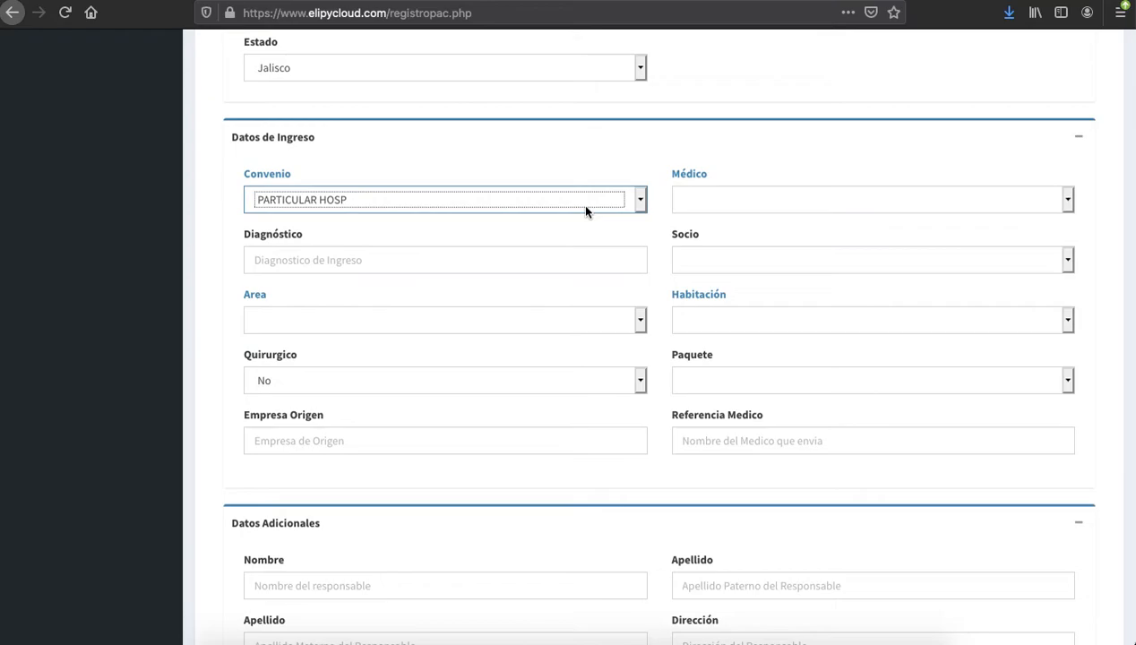
Pick the admitting doctor under Médico and enter diagnosis DIAGNOSTICO PENDIENTE
{"action": "left_click", "coordinate": [794, 206]}
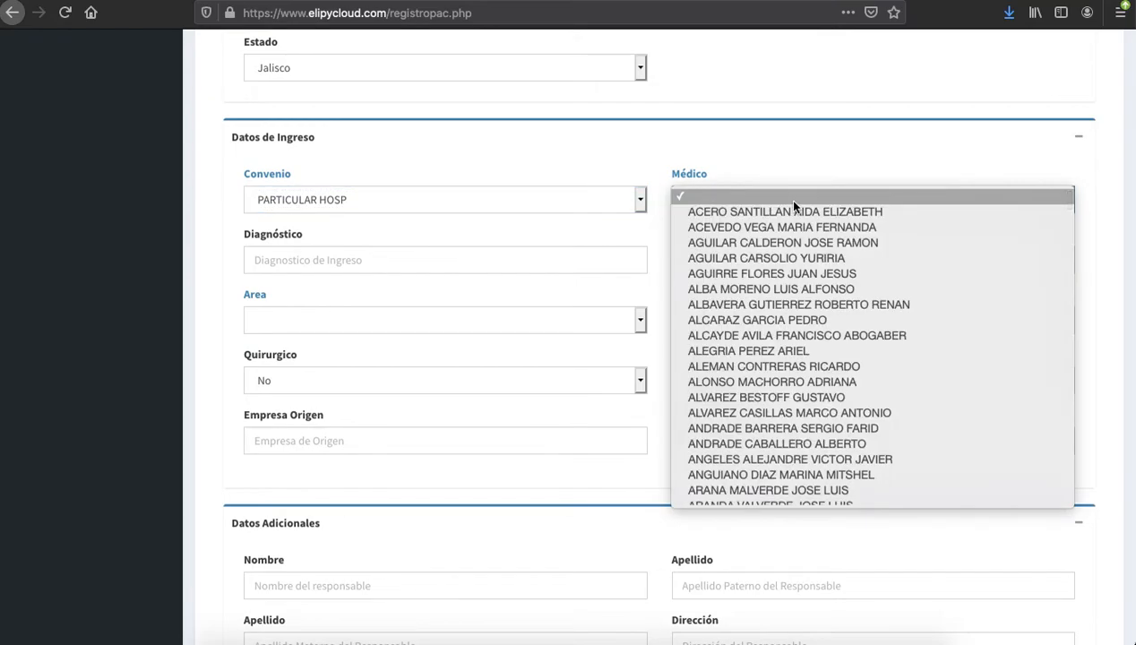
{"action": "left_click", "coordinate": [786, 310]}
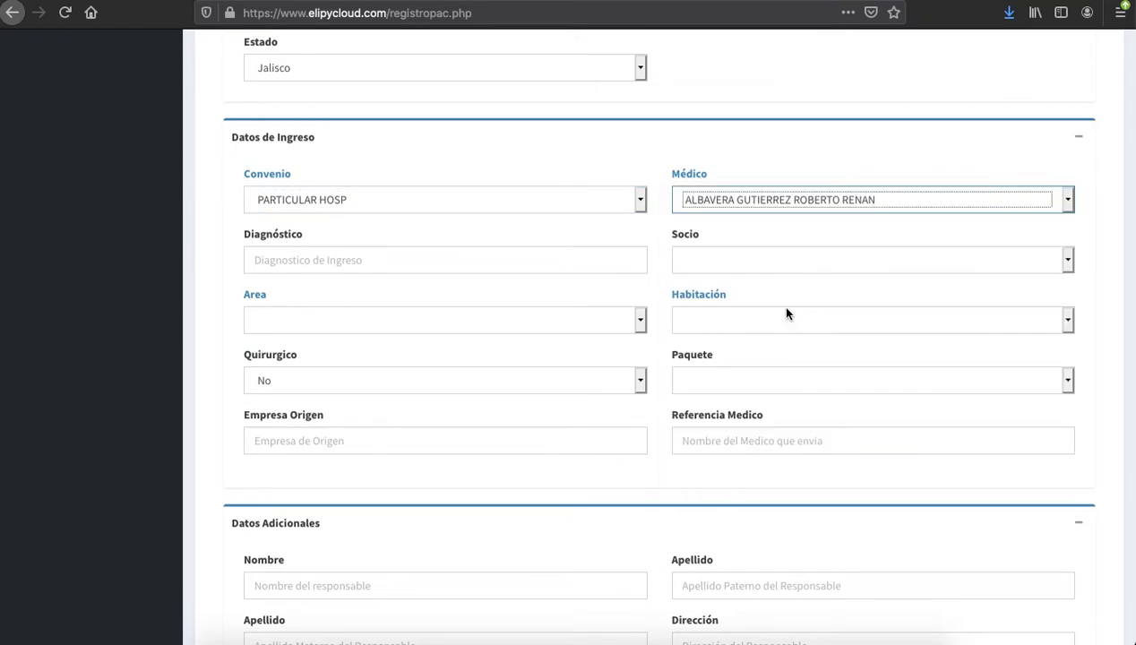
{"action": "scroll", "coordinate": [786, 313], "scroll_direction": "down", "scroll_amount": 2}
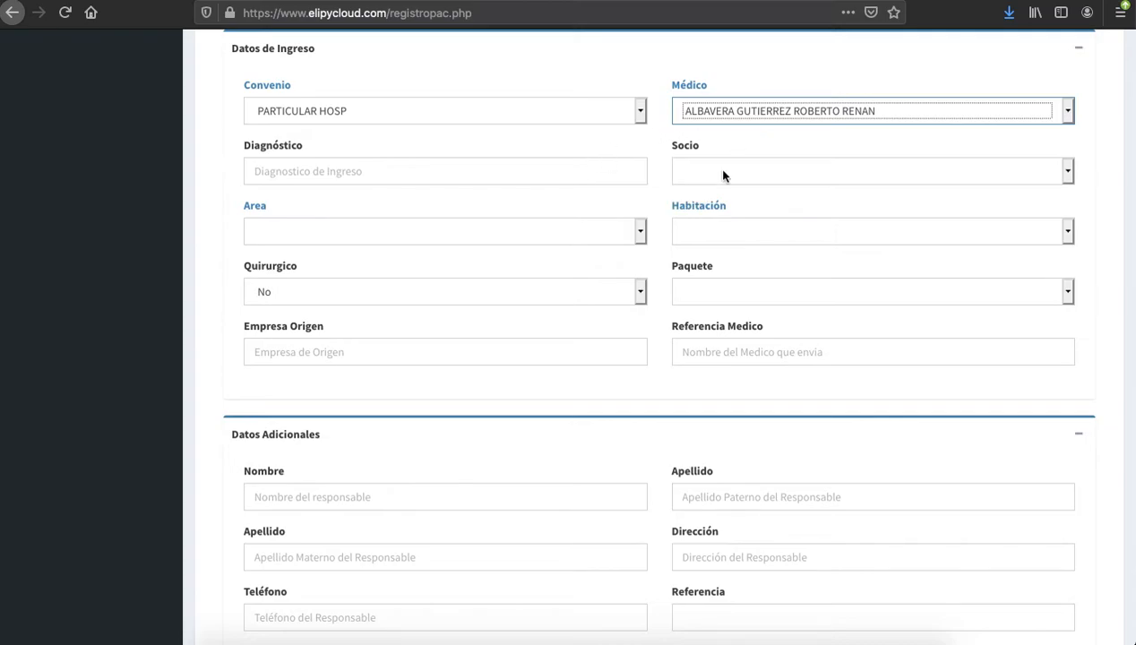
{"action": "scroll", "coordinate": [515, 189], "scroll_direction": "down", "scroll_amount": 1}
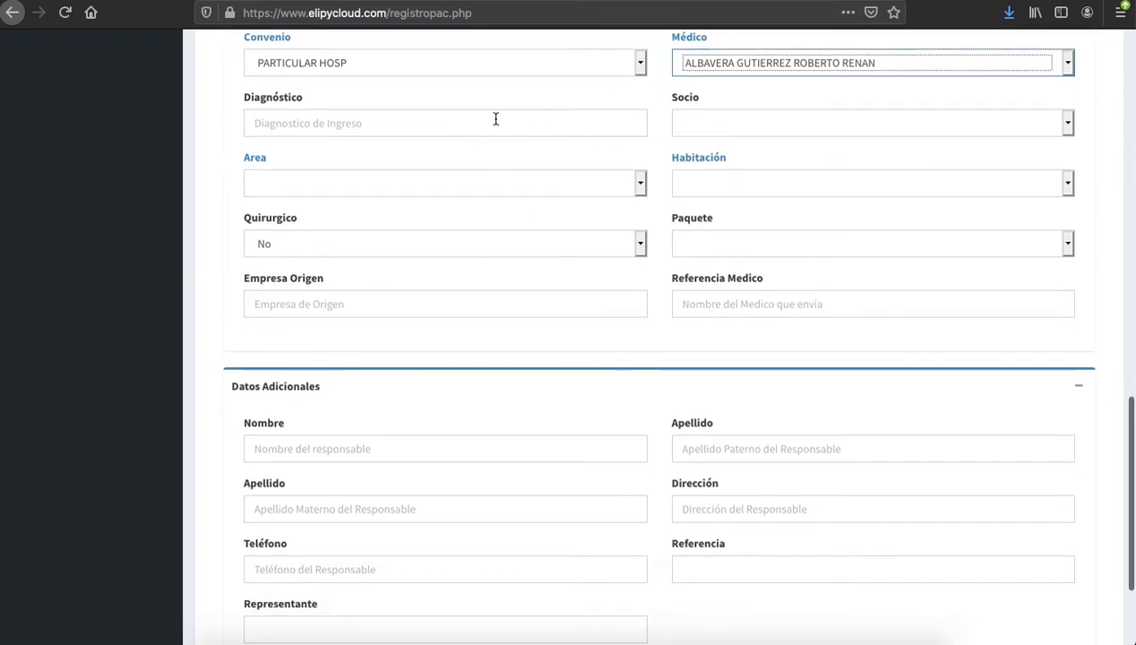
{"action": "left_click", "coordinate": [465, 123]}
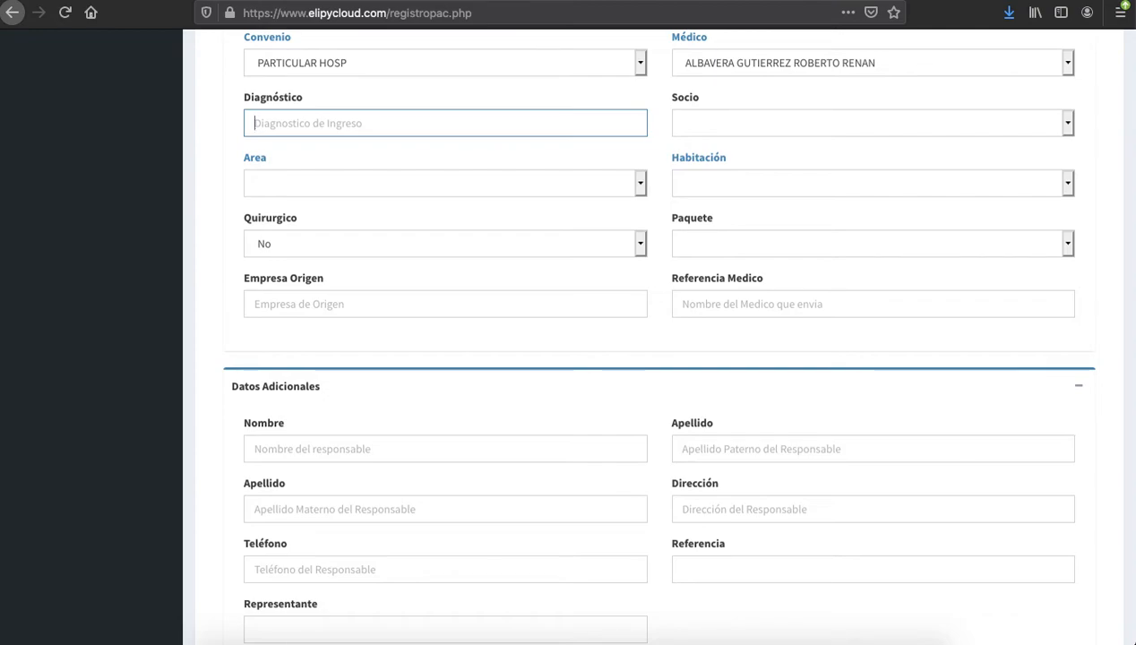
{"action": "type", "text": "DIAGN"}
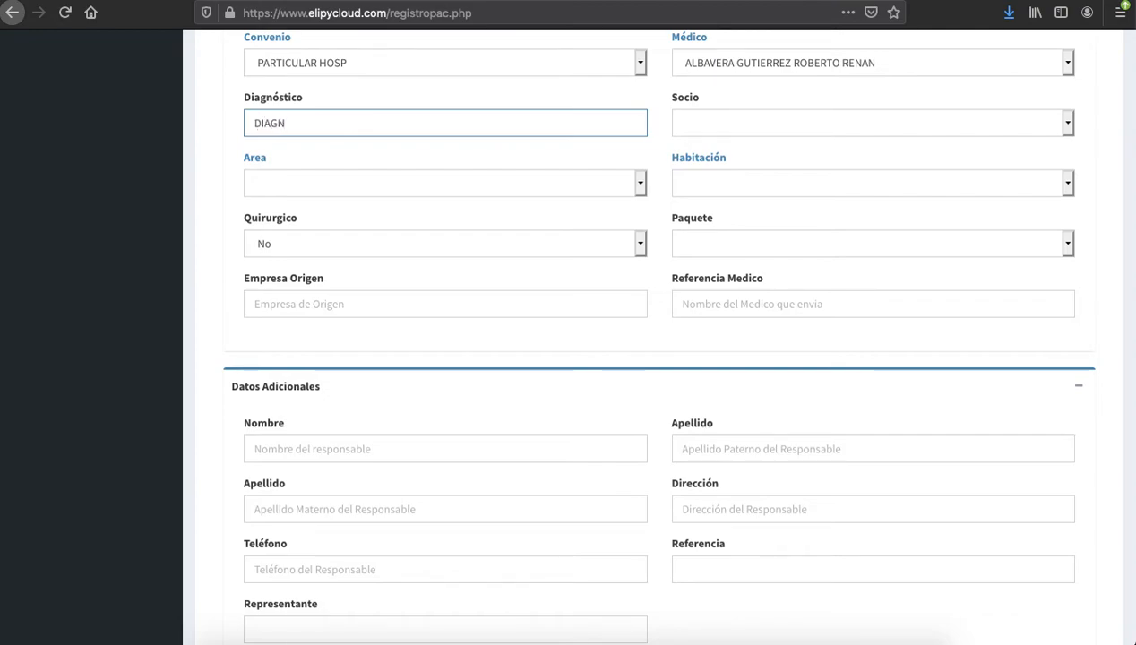
{"action": "type", "text": "OSTICO PENDIENTE"}
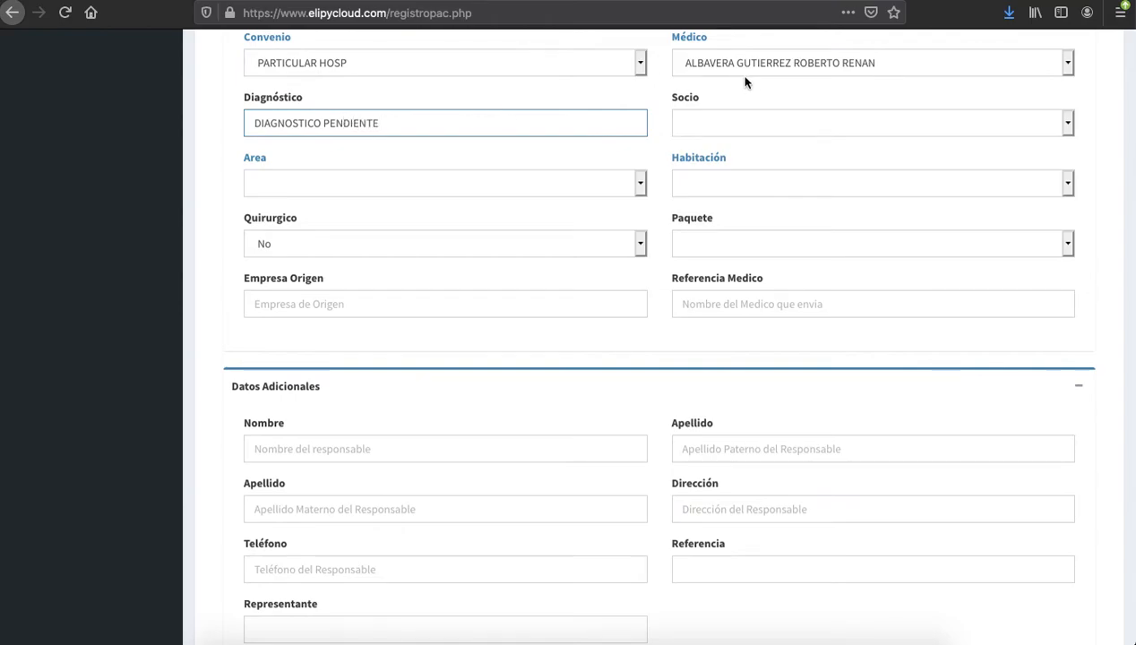
Set Socio to NO APLICA and Area to Terapia Intensiva, then list the available rooms
{"action": "left_click", "coordinate": [751, 131]}
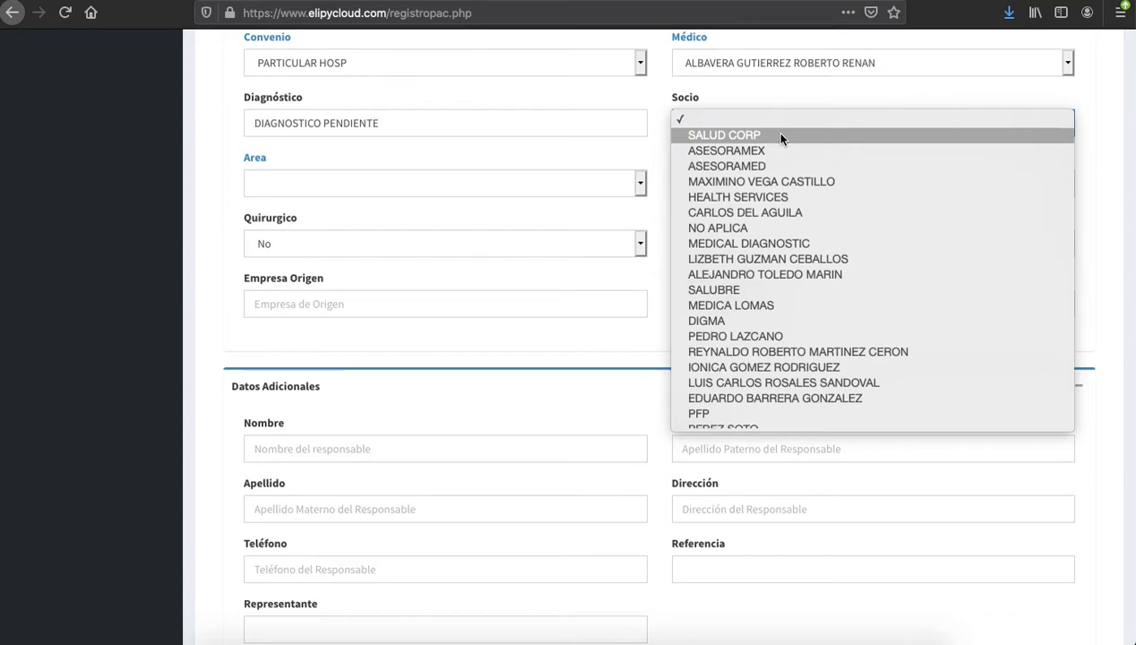
{"action": "left_click", "coordinate": [744, 226]}
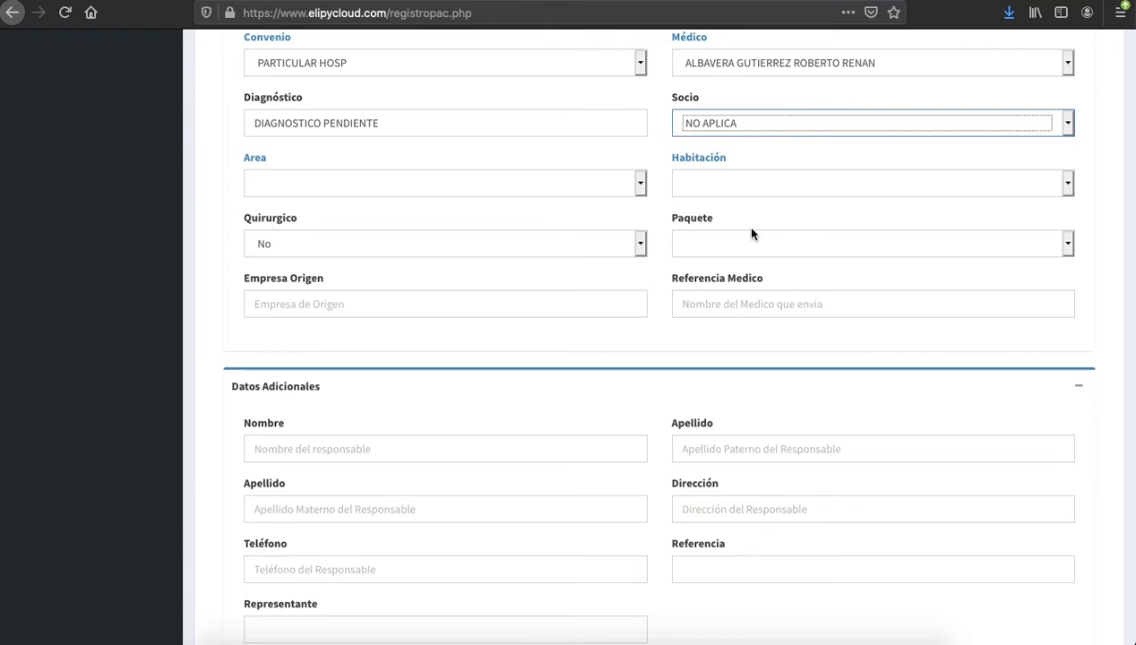
{"action": "scroll", "coordinate": [621, 302], "scroll_direction": "down", "scroll_amount": 2}
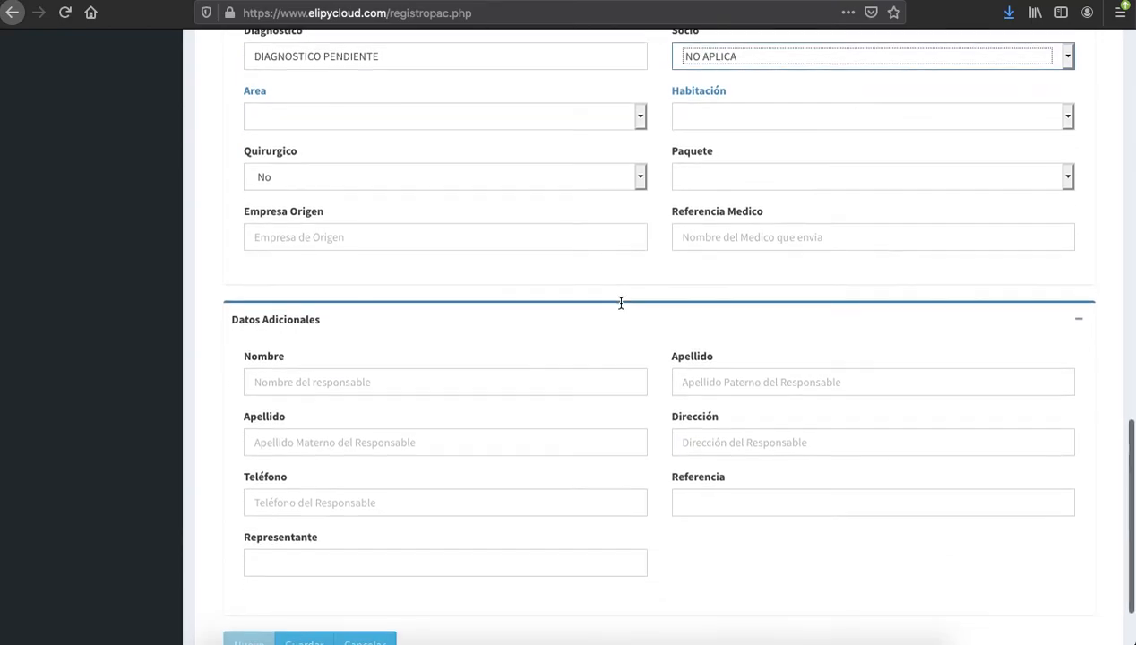
{"action": "left_click", "coordinate": [615, 120]}
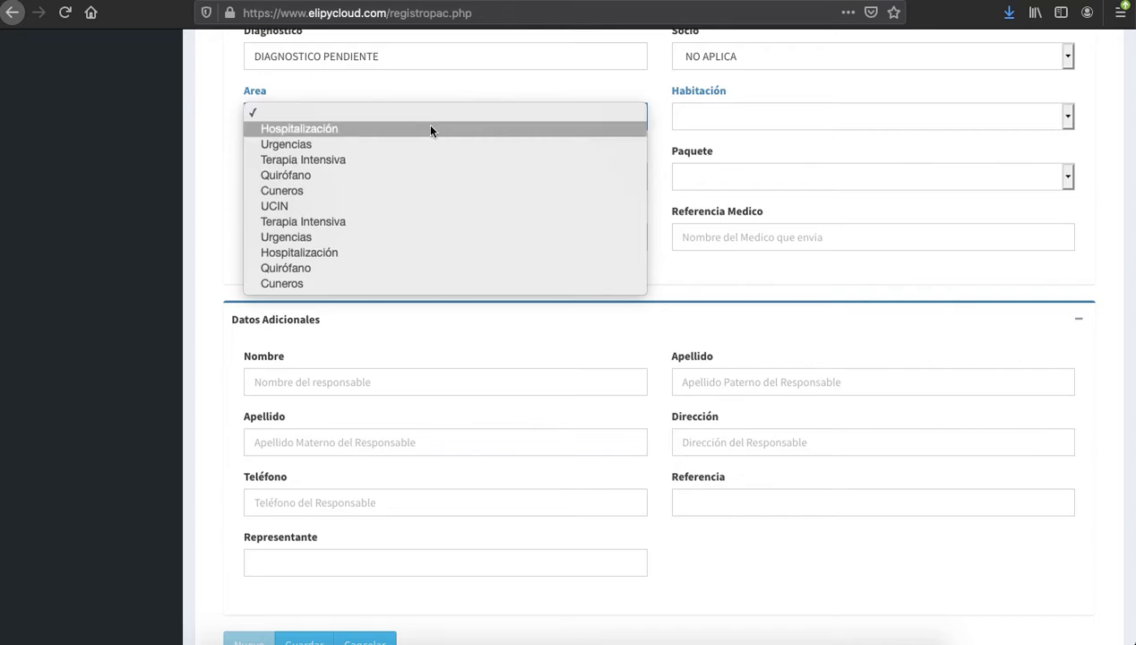
{"action": "left_click", "coordinate": [355, 161]}
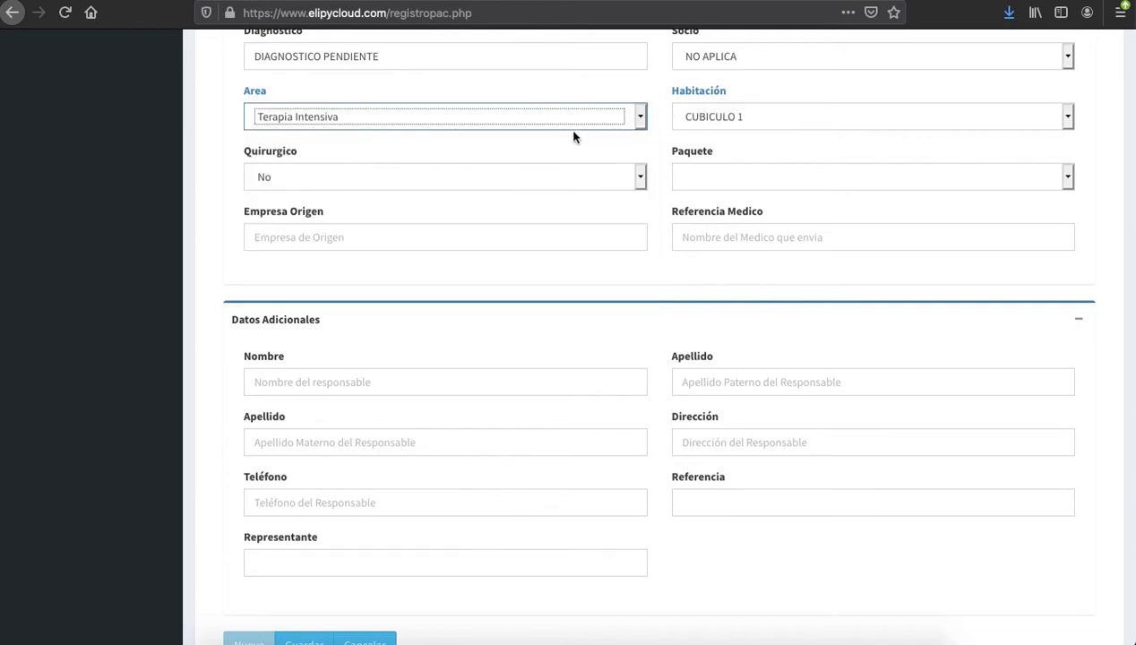
{"action": "left_click", "coordinate": [756, 116]}
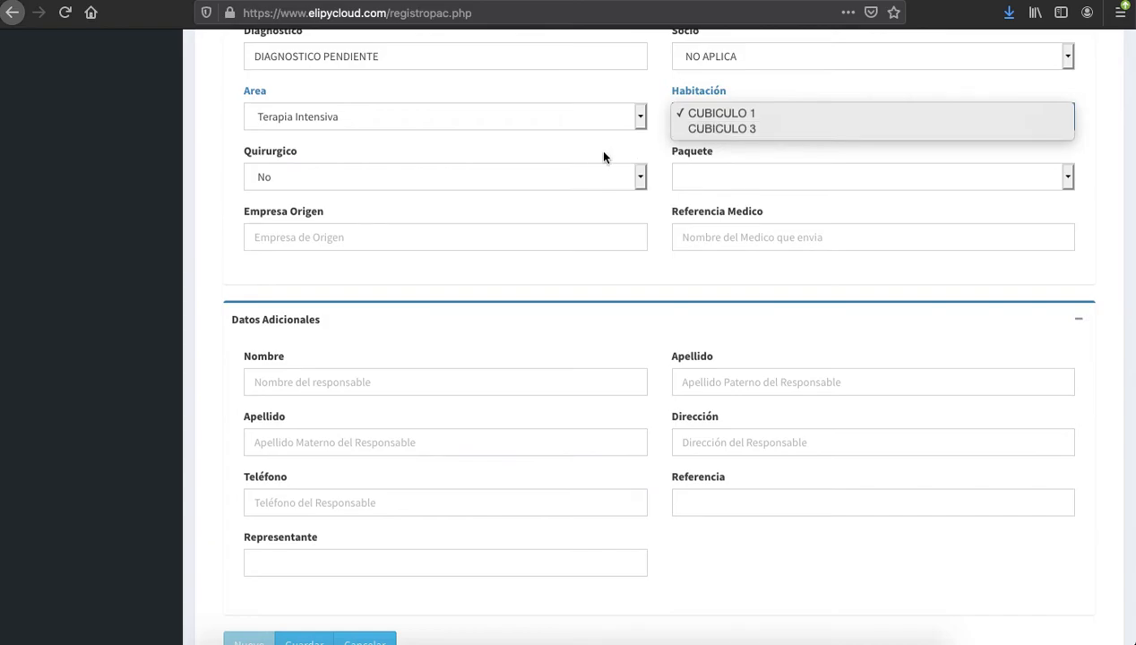
Assign room CUBICULO 1 and set Paquete to No
{"action": "left_click", "coordinate": [748, 112]}
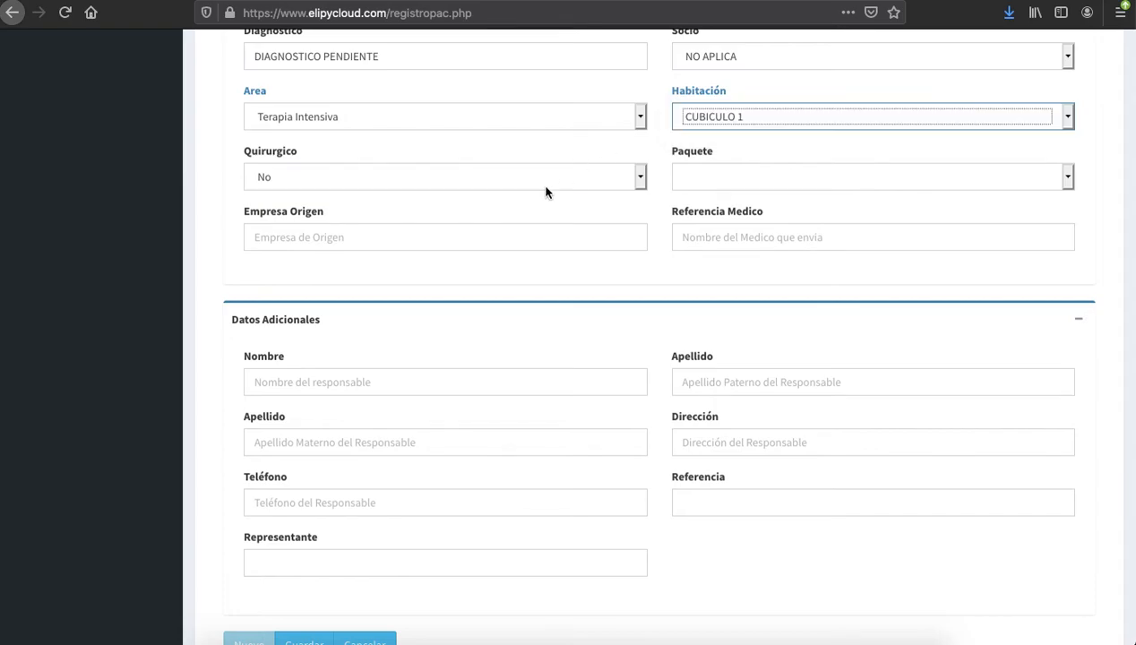
{"action": "scroll", "coordinate": [545, 190], "scroll_direction": "down", "scroll_amount": 2}
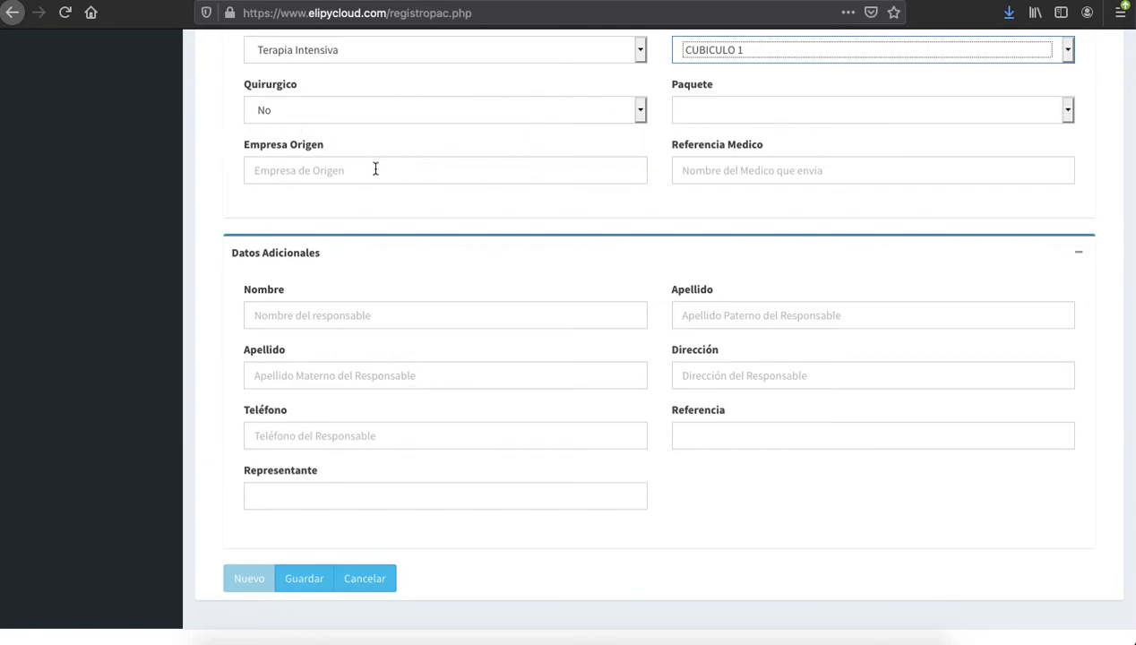
{"action": "left_click", "coordinate": [817, 114]}
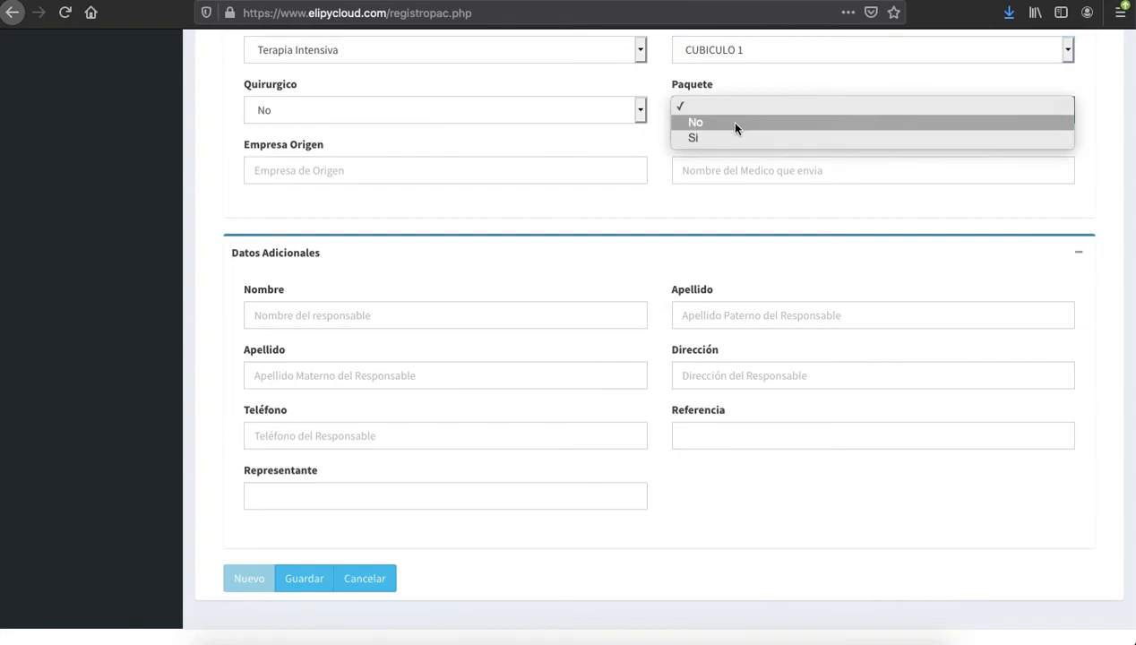
{"action": "left_click", "coordinate": [727, 121]}
{"action": "scroll", "coordinate": [563, 256], "scroll_direction": "down", "scroll_amount": 1}
{"action": "left_click", "coordinate": [431, 154]}
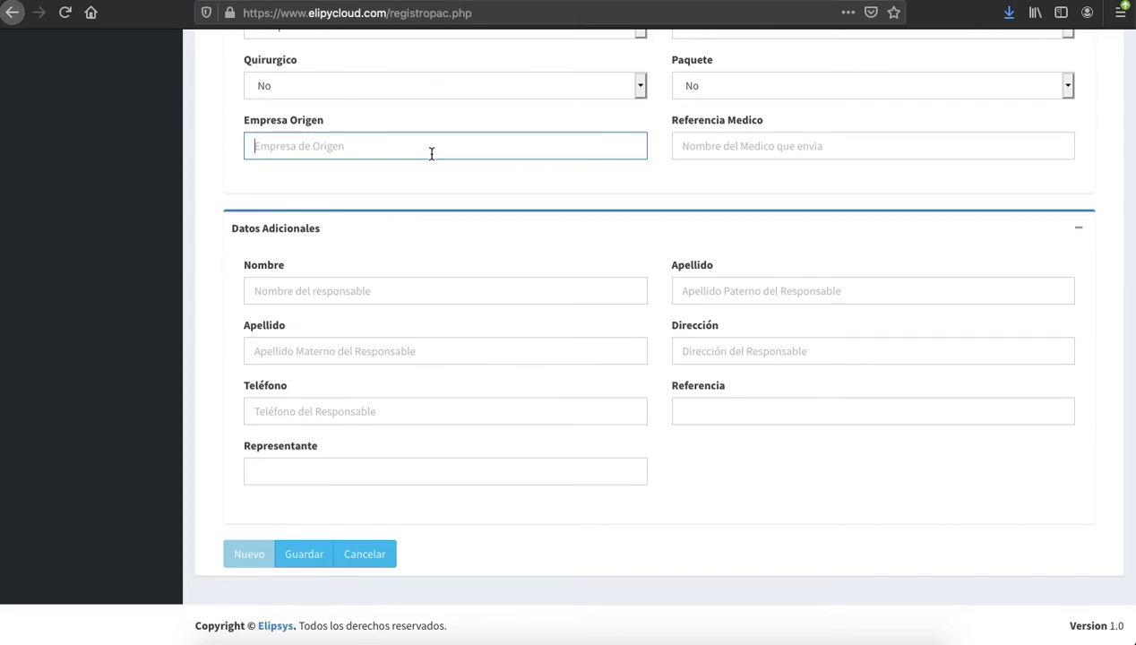
Enter COCACOLA as Empresa Origen, then go to the responsible person's Nombre field
{"action": "scroll", "coordinate": [431, 154], "scroll_direction": "up", "scroll_amount": 3}
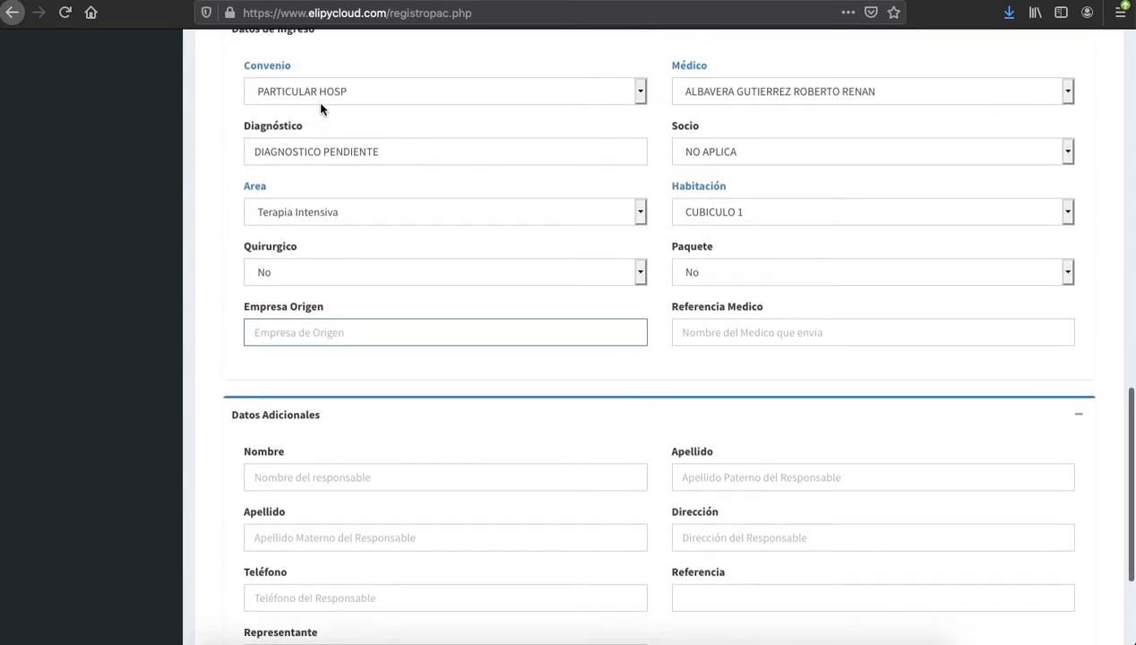
{"action": "scroll", "coordinate": [439, 165], "scroll_direction": "down", "scroll_amount": 2}
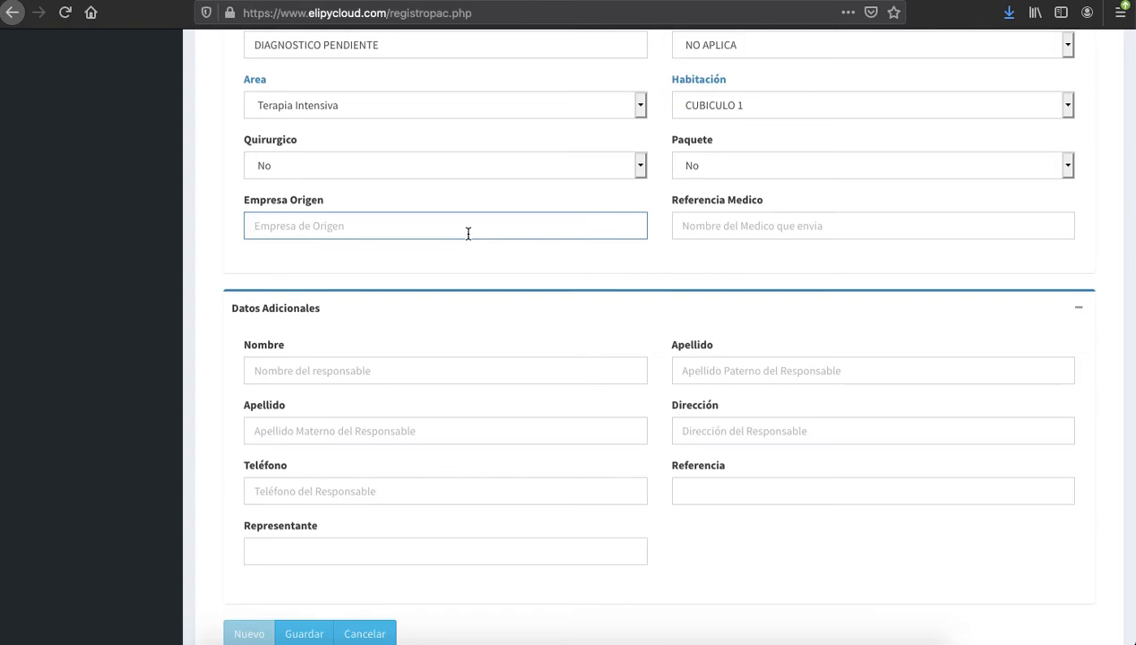
{"action": "type", "text": "COCALCOLA"}
{"action": "left_click", "coordinate": [748, 225]}
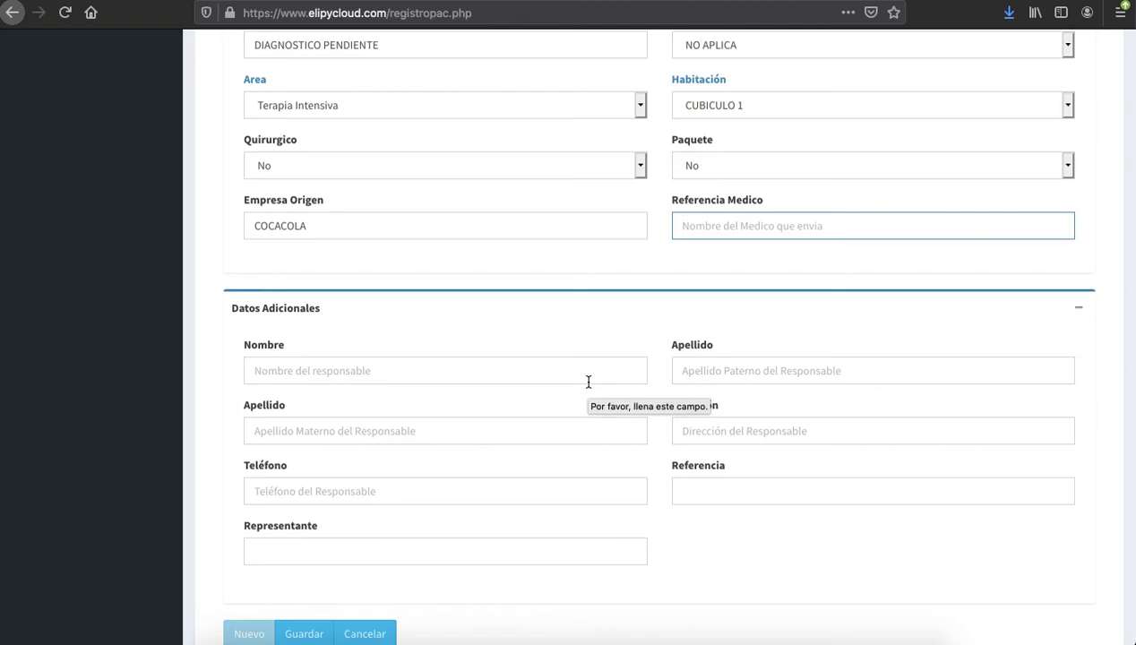
{"action": "scroll", "coordinate": [589, 382], "scroll_direction": "down", "scroll_amount": 2}
{"action": "left_click", "coordinate": [439, 289]}
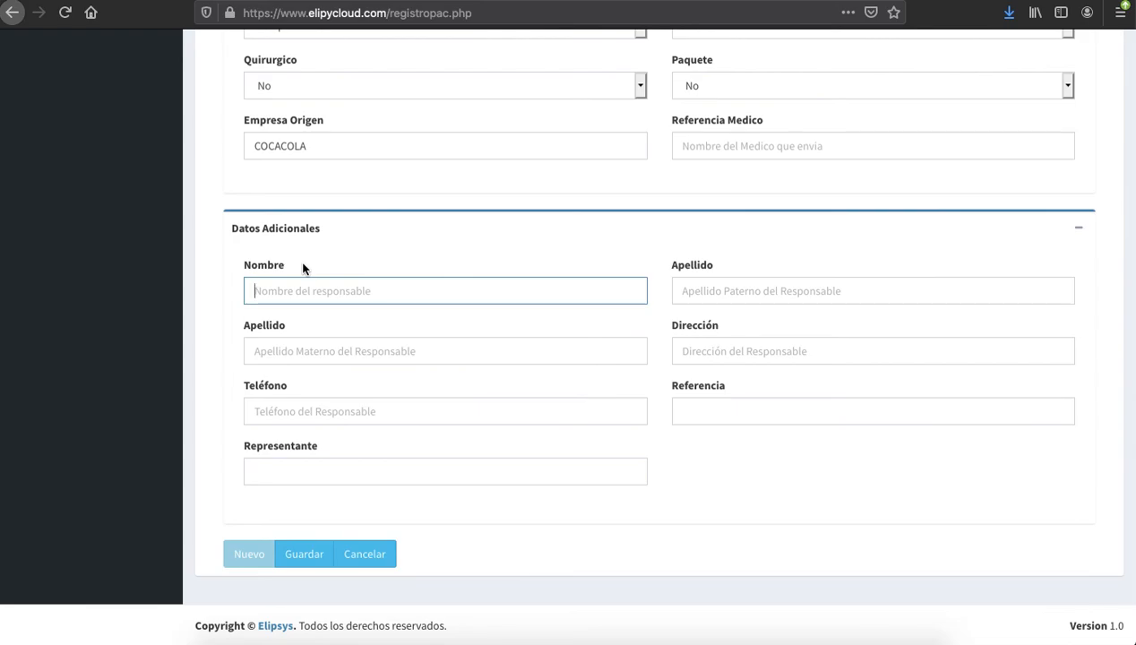
Fill the responsible person's first name, both surnames, address and phone from autocomplete suggestions
{"action": "key", "text": "Down"}
{"action": "key", "text": "Down"}
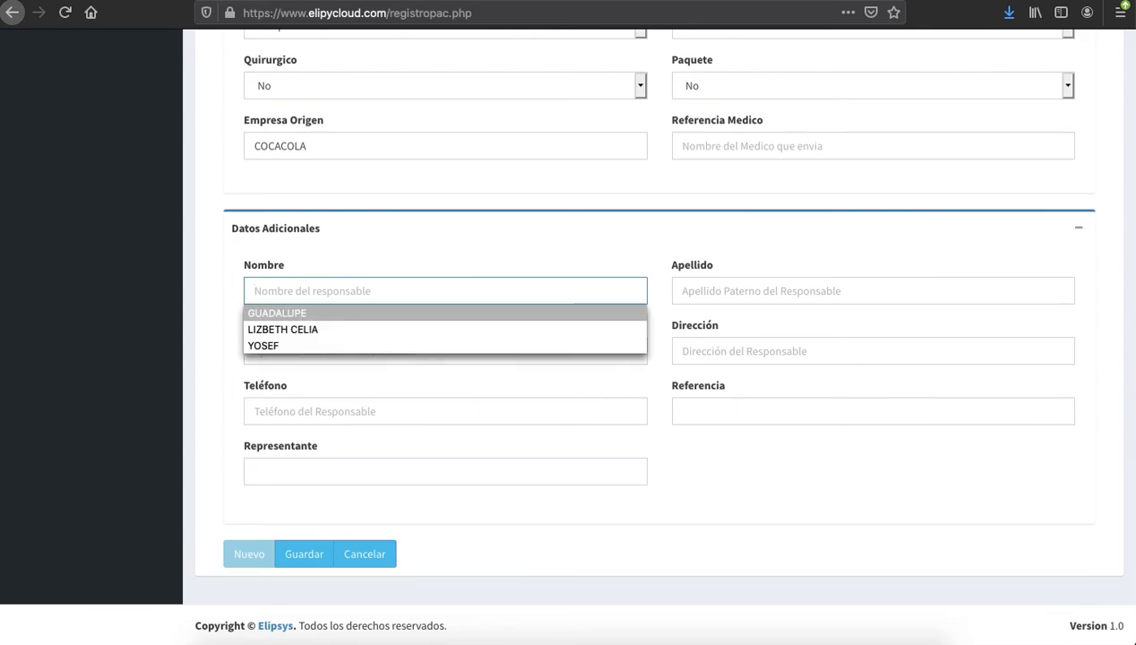
{"action": "key", "text": "Return"}
{"action": "key", "text": "Tab"}
{"action": "key", "text": "Down"}
{"action": "key", "text": "Down"}
{"action": "key", "text": "Return"}
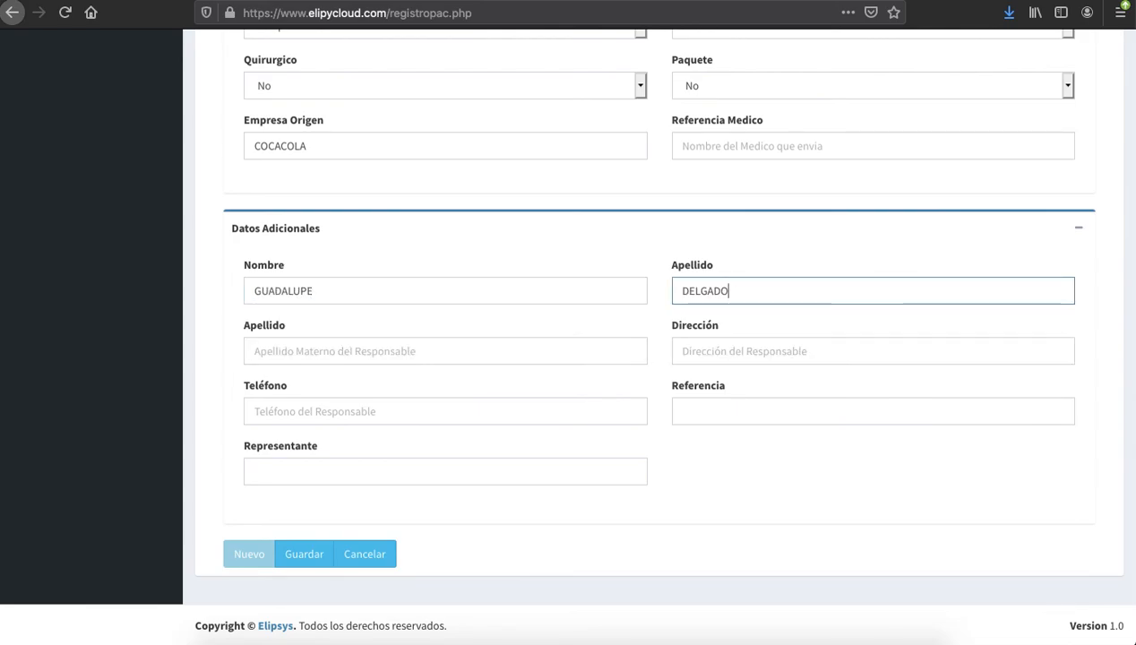
{"action": "key", "text": "Tab"}
{"action": "key", "text": "Down"}
{"action": "key", "text": "Down"}
{"action": "key", "text": "Return"}
{"action": "key", "text": "Tab"}
{"action": "key", "text": "Tab"}
{"action": "key", "text": "Down"}
{"action": "key", "text": "Down"}
{"action": "key", "text": "Return"}
{"action": "key", "text": "Tab"}
{"action": "key", "text": "Down"}
{"action": "key", "text": "Down"}
{"action": "key", "text": "Down"}
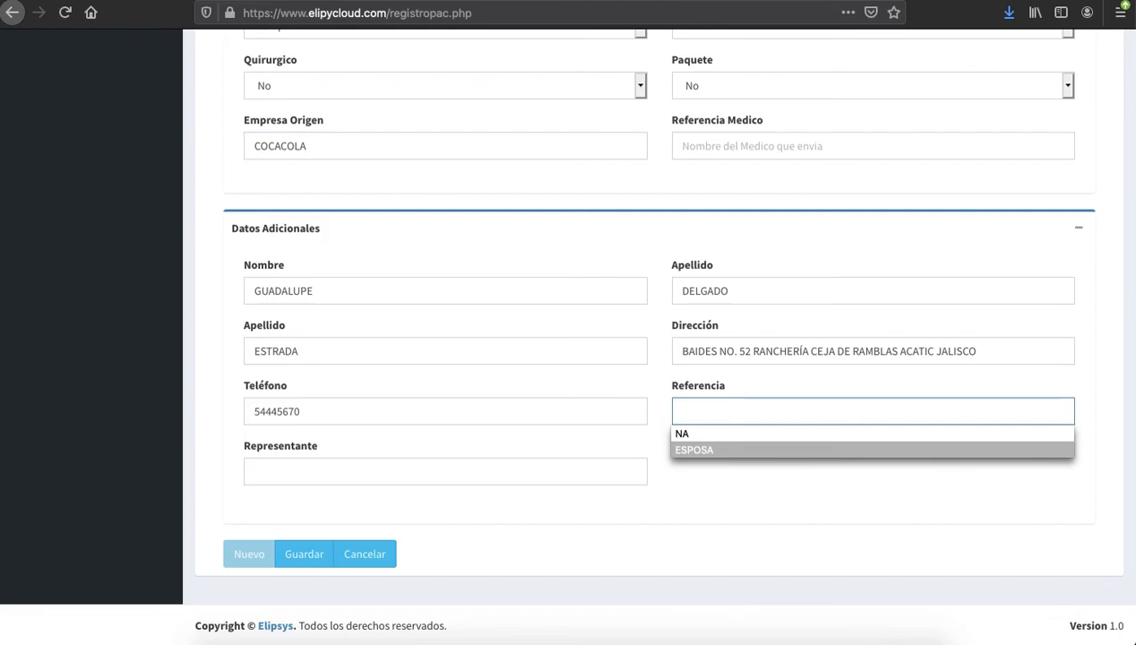
Change the responsible person's Referencia relationship from ESPOSA to MADRE
{"action": "key", "text": "Return"}
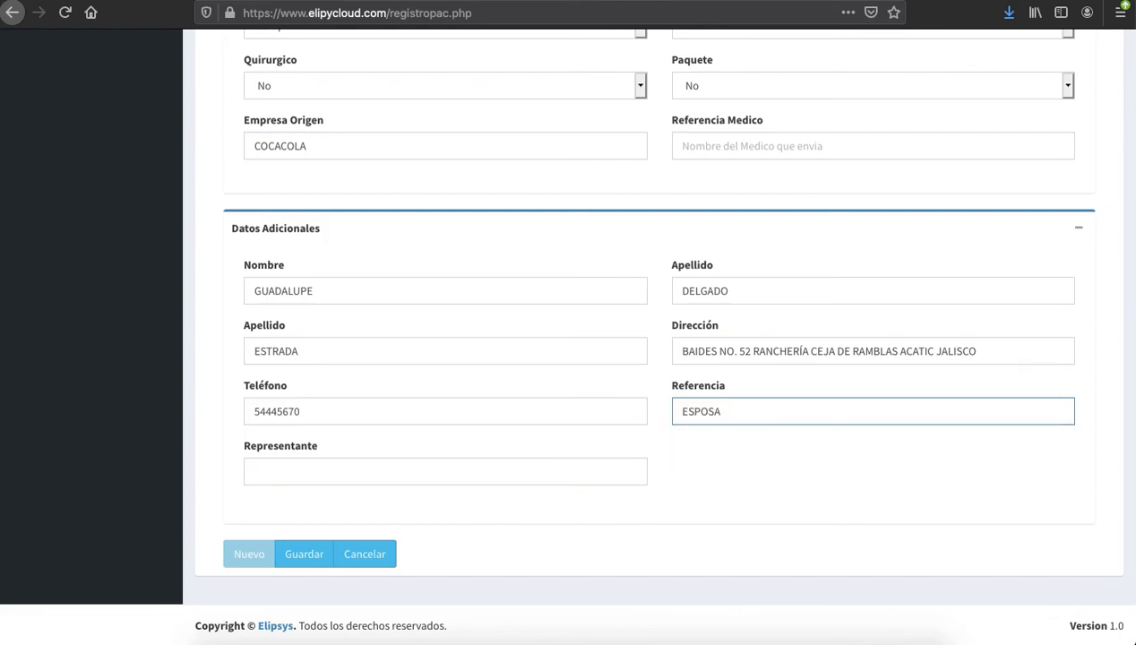
{"action": "key", "text": "BackSpace"}
{"action": "key", "text": "BackSpace"}
{"action": "key", "text": "BackSpace"}
{"action": "key", "text": "BackSpace"}
{"action": "key", "text": "BackSpace"}
{"action": "key", "text": "BackSpace"}
{"action": "type", "text": "MADRE"}
{"action": "left_click", "coordinate": [727, 353]}
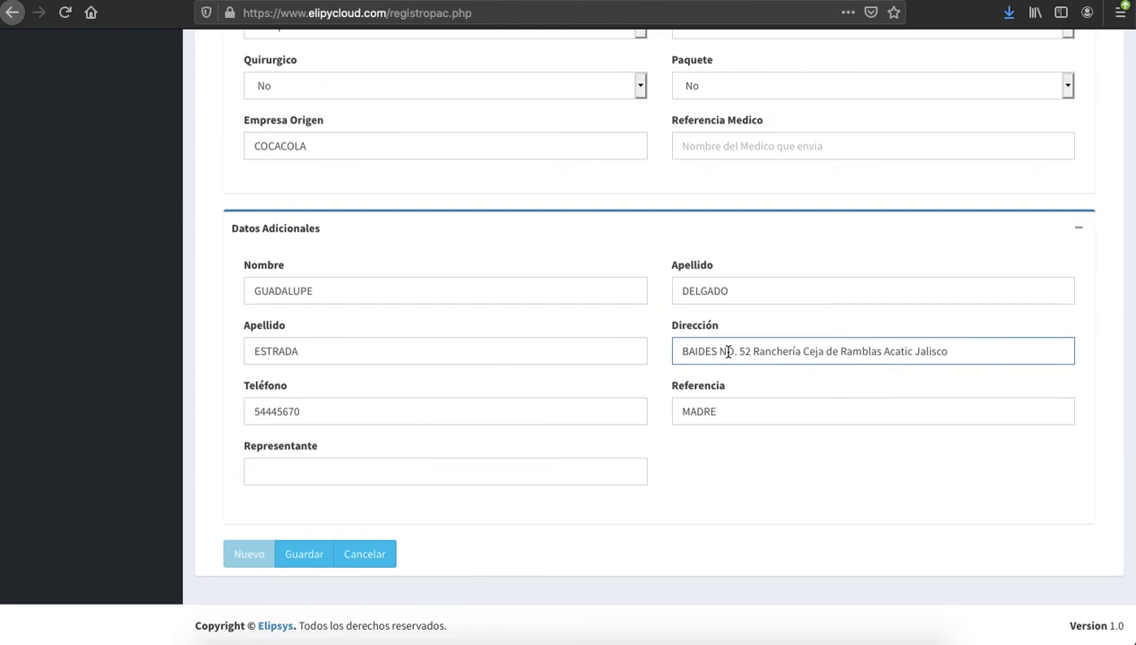
{"action": "left_click", "coordinate": [290, 474]}
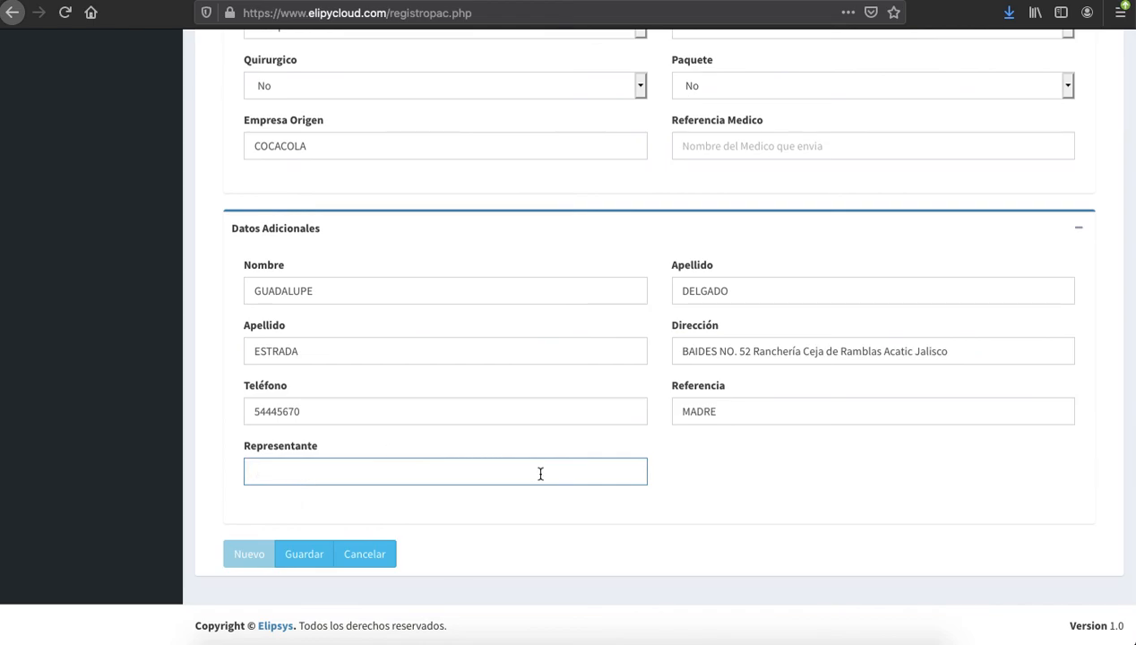
{"action": "scroll", "coordinate": [525, 256], "scroll_direction": "up", "scroll_amount": 15}
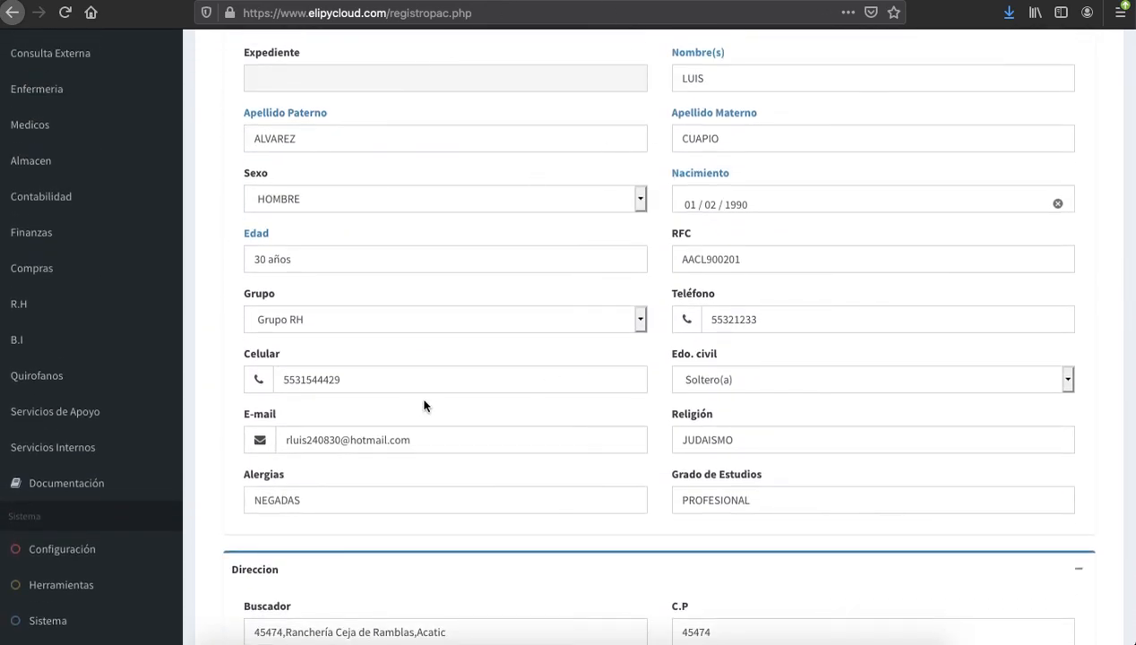
{"action": "scroll", "coordinate": [612, 399], "scroll_direction": "up", "scroll_amount": 3}
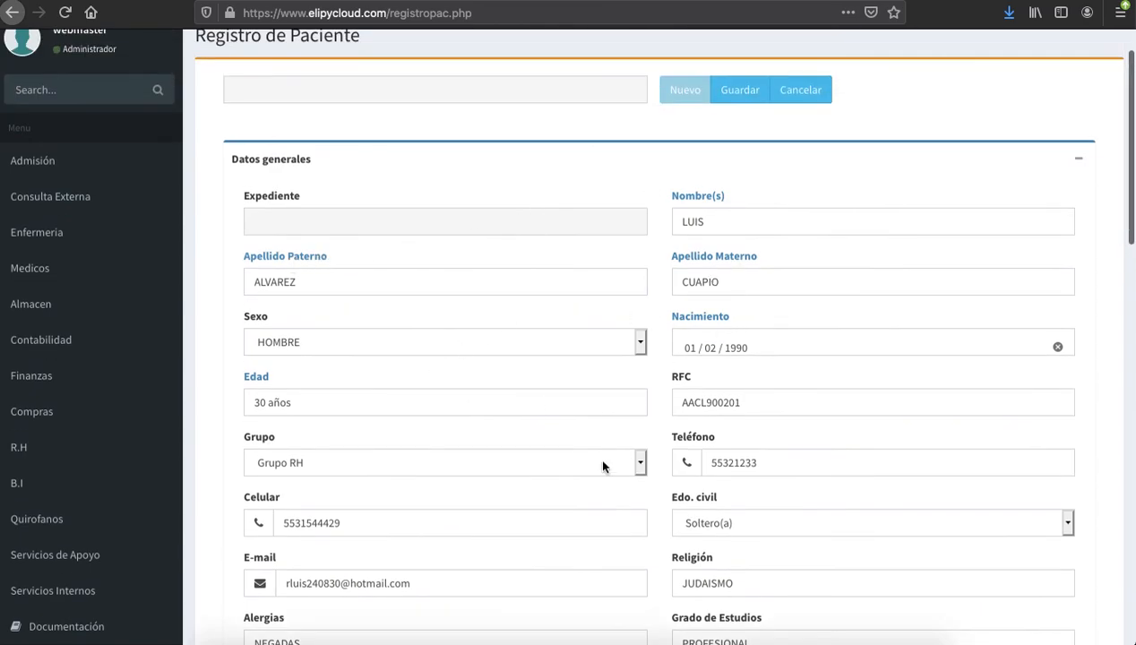
{"action": "scroll", "coordinate": [603, 464], "scroll_direction": "down", "scroll_amount": 7}
{"action": "scroll", "coordinate": [574, 358], "scroll_direction": "down", "scroll_amount": 3}
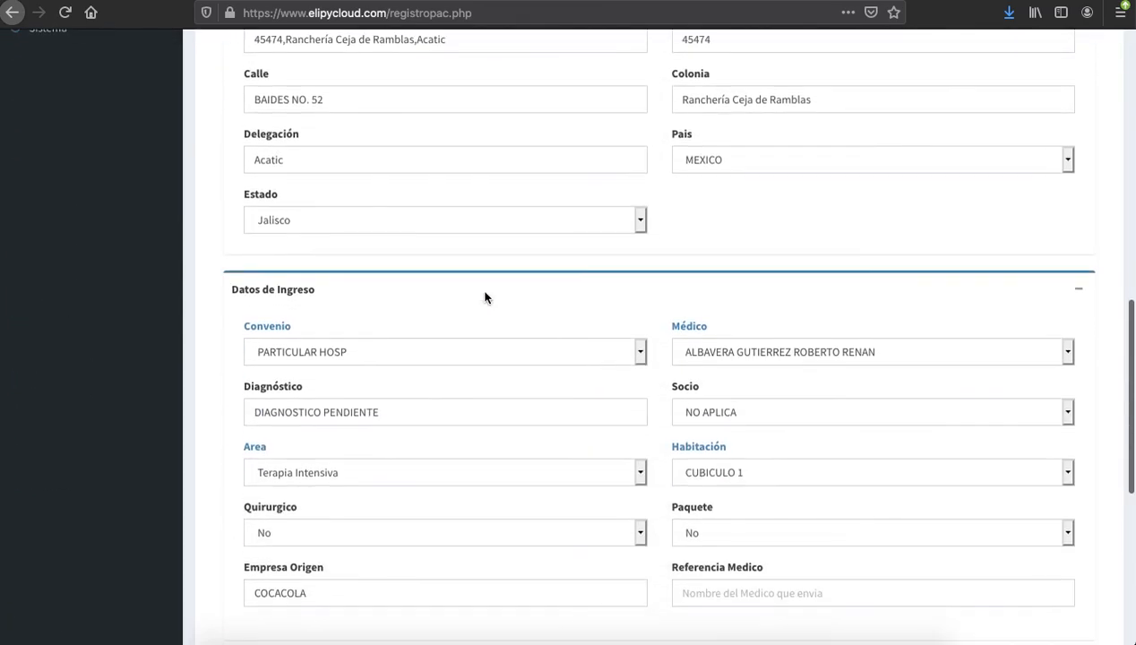
{"action": "scroll", "coordinate": [441, 452], "scroll_direction": "down", "scroll_amount": 8}
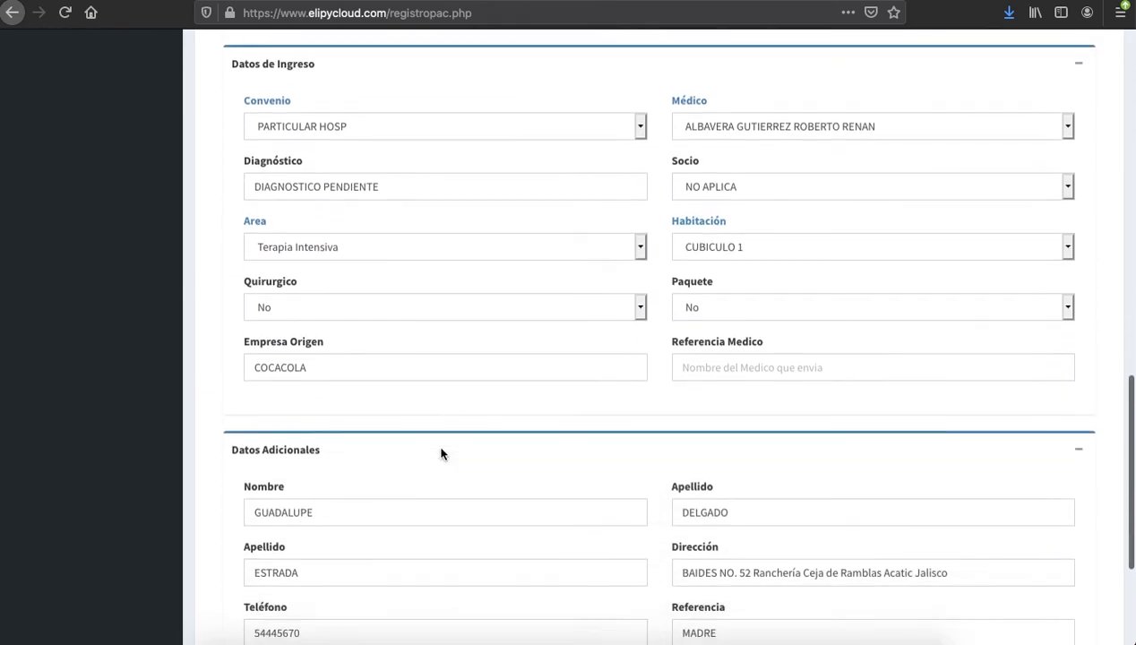
{"action": "scroll", "coordinate": [441, 450], "scroll_direction": "down", "scroll_amount": 2}
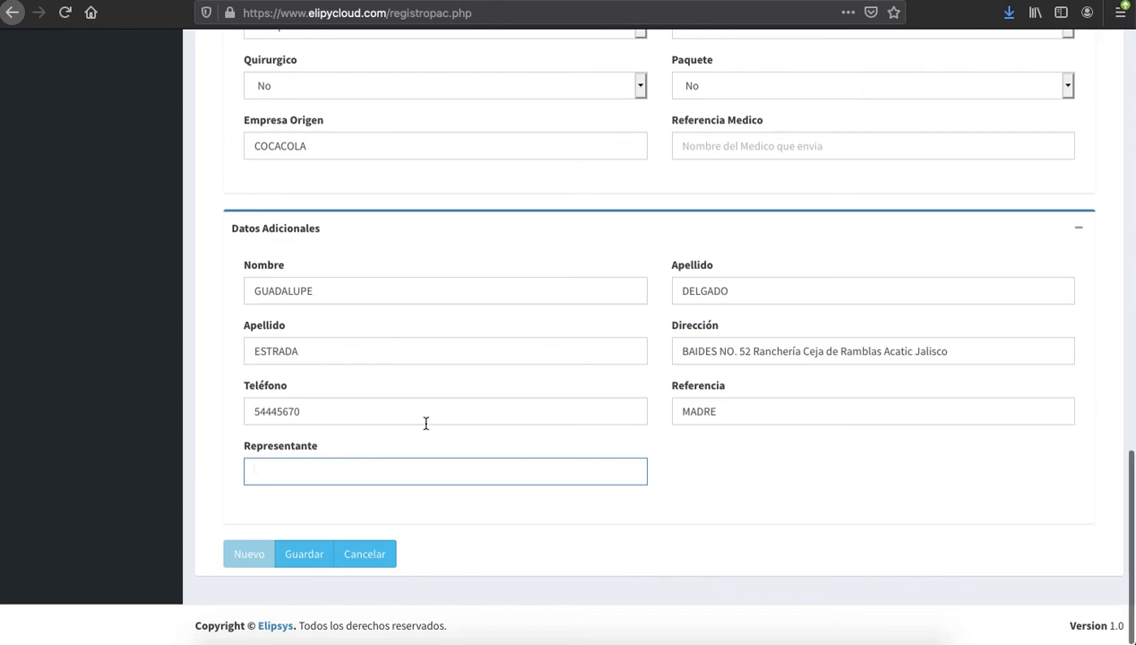
{"action": "scroll", "coordinate": [426, 424], "scroll_direction": "up", "scroll_amount": 15}
Save the new patient and accept the 'Paciente registrado' confirmation
{"action": "left_click", "coordinate": [744, 154]}
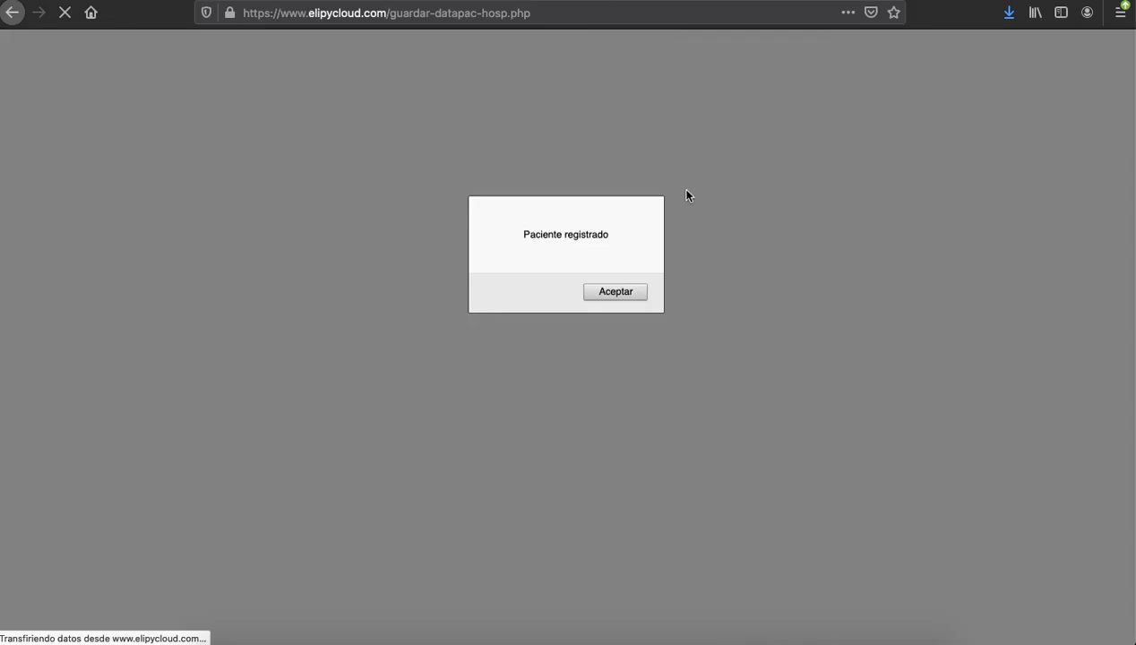
{"action": "left_click", "coordinate": [616, 293]}
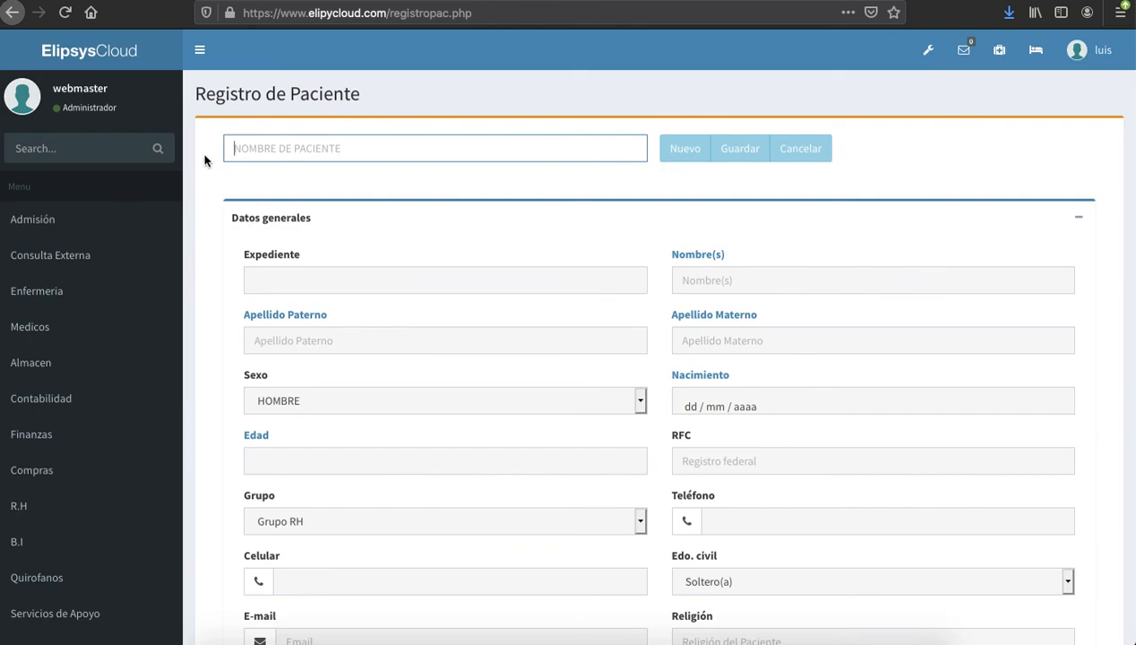
Return to the Menú principal to view the patient census showing 2 patients
{"action": "left_click", "coordinate": [114, 48]}
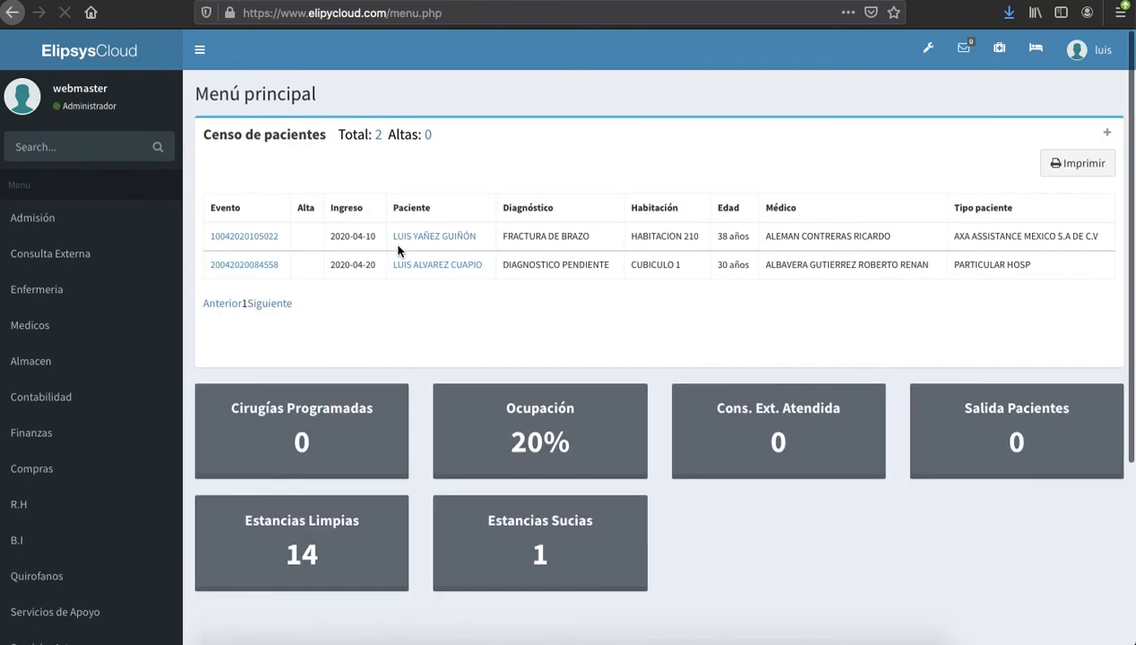